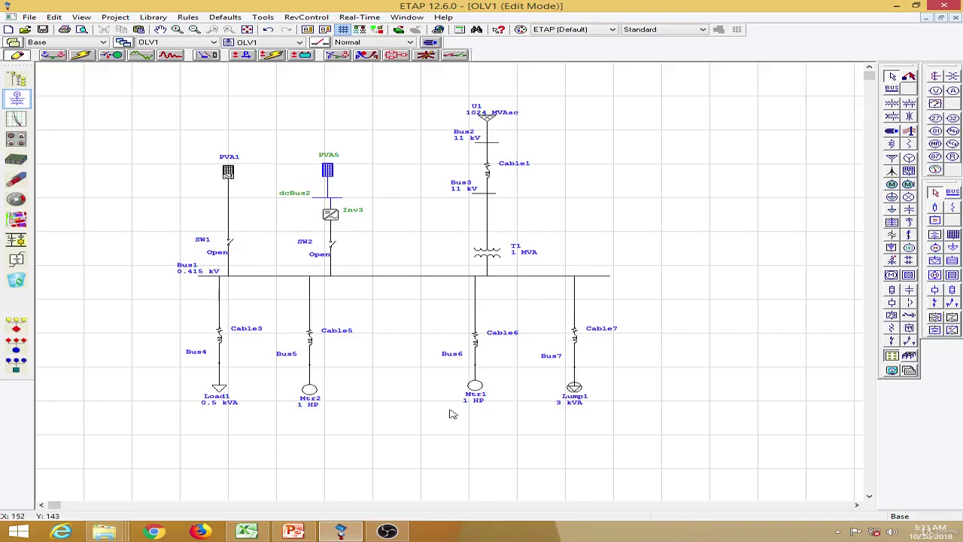
# Switch to the Grid tied PV workbook in Excel and review the minimum irradiation, panel area, load energy and cost inputs
pyautogui.click(253, 532)
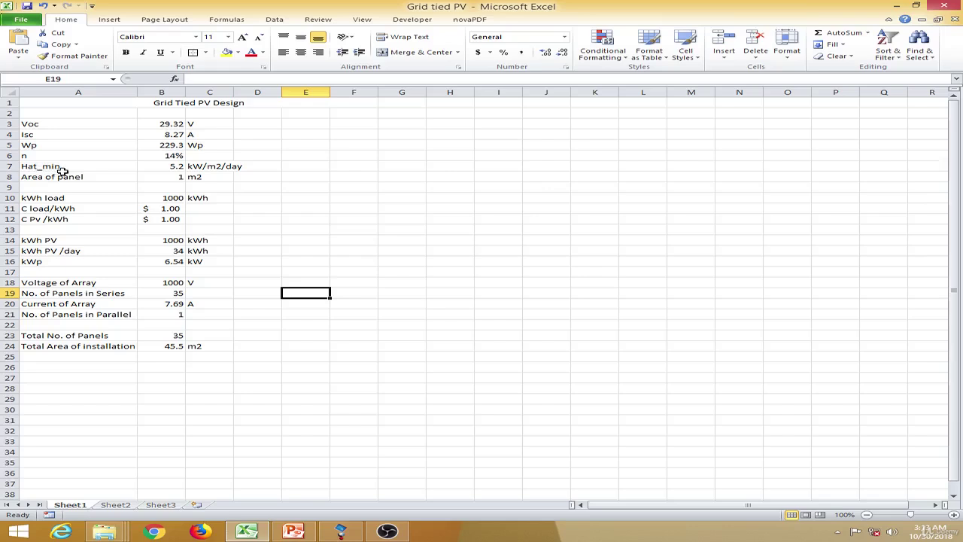
pyautogui.click(165, 167)
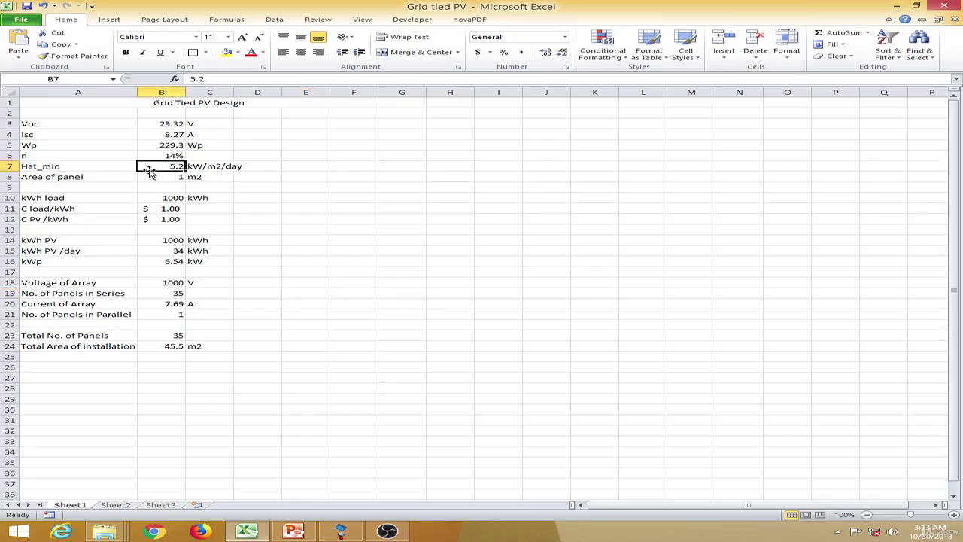
pyautogui.click(162, 181)
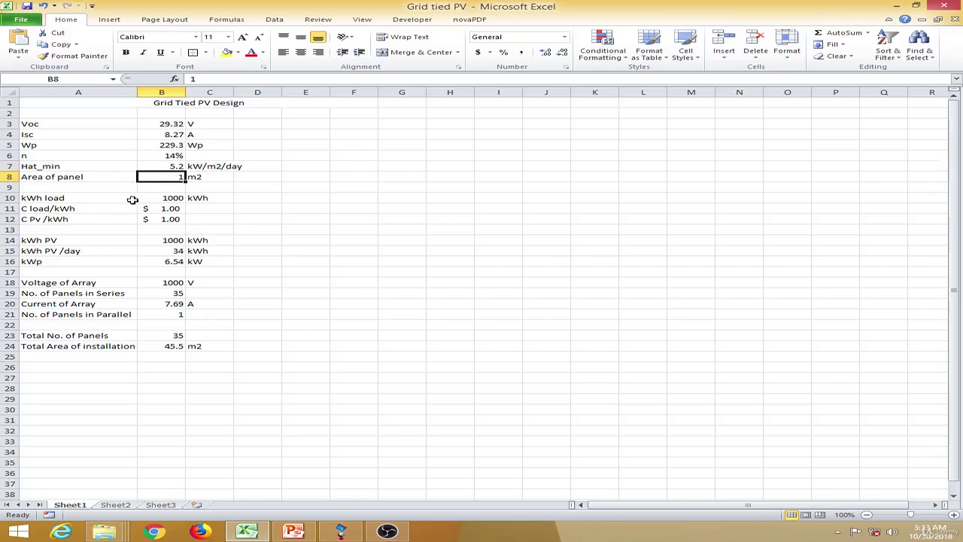
pyautogui.click(159, 197)
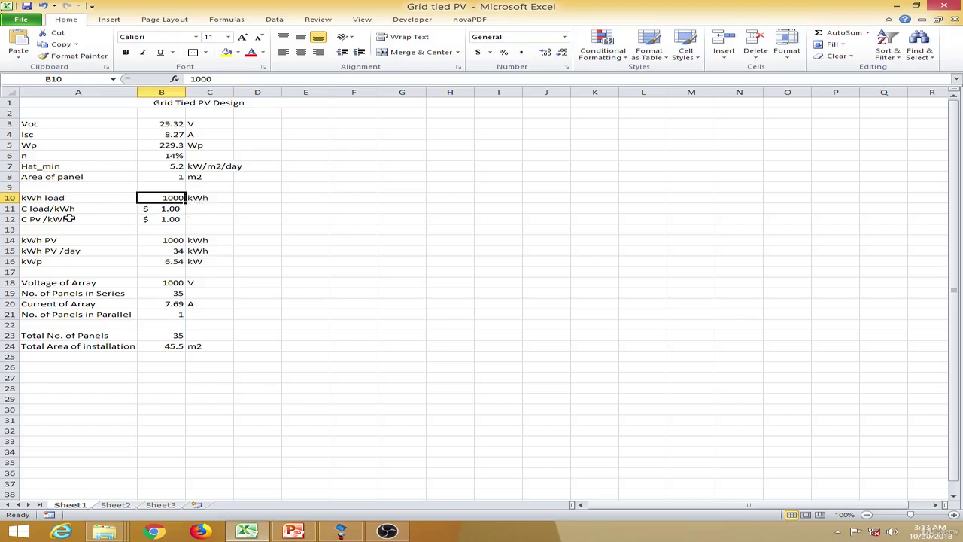
pyautogui.click(163, 210)
pyautogui.click(164, 217)
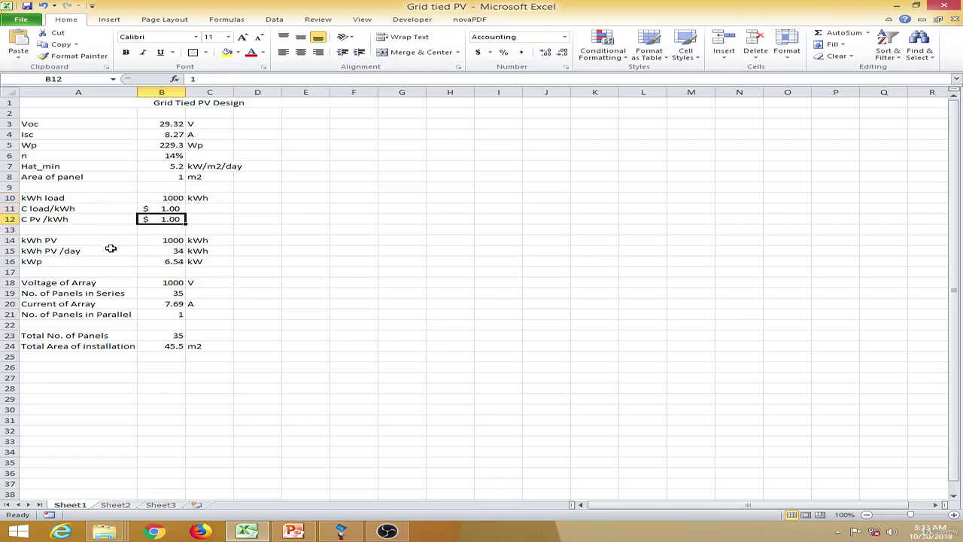
# Inspect the daily PV energy, kWp, array voltage, series and parallel panel counts and total panels in column B
pyautogui.click(164, 252)
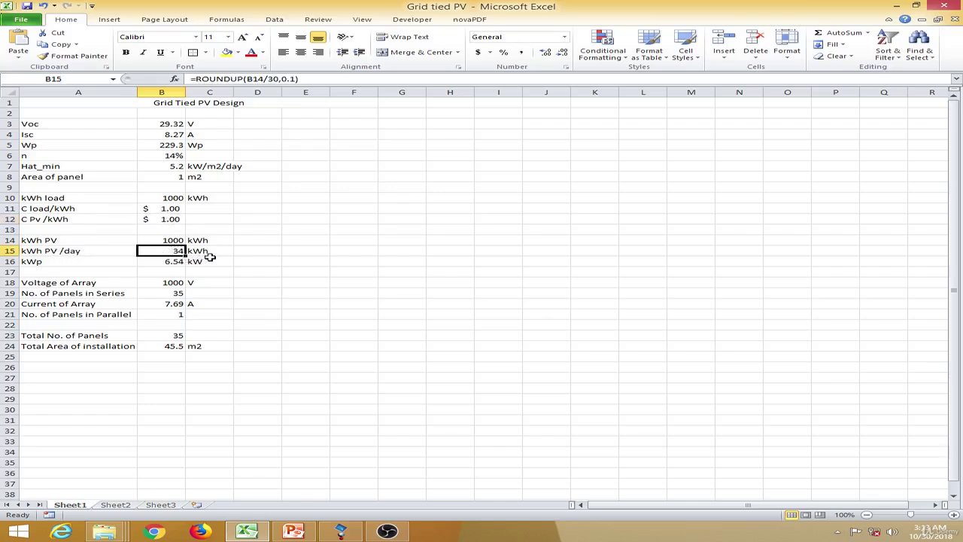
pyautogui.click(113, 261)
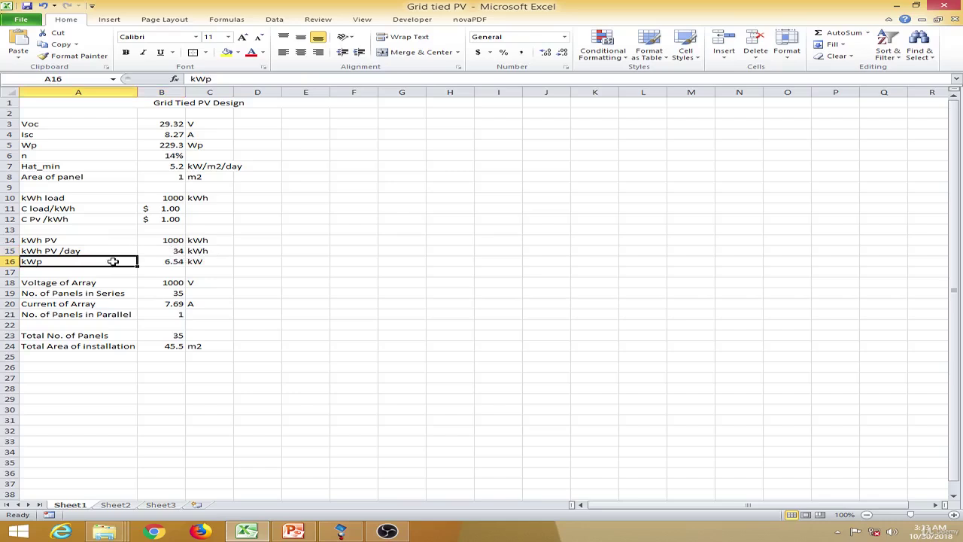
pyautogui.click(175, 261)
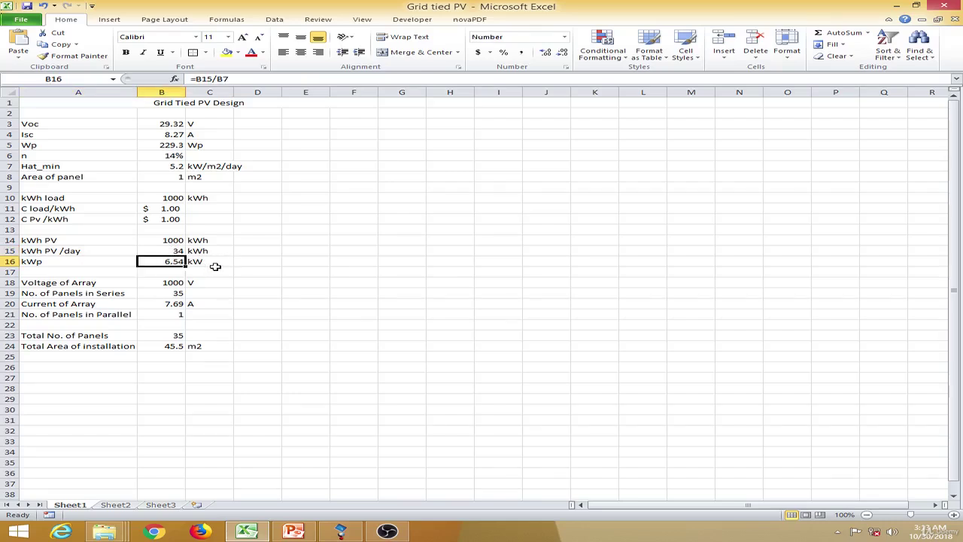
pyautogui.click(173, 282)
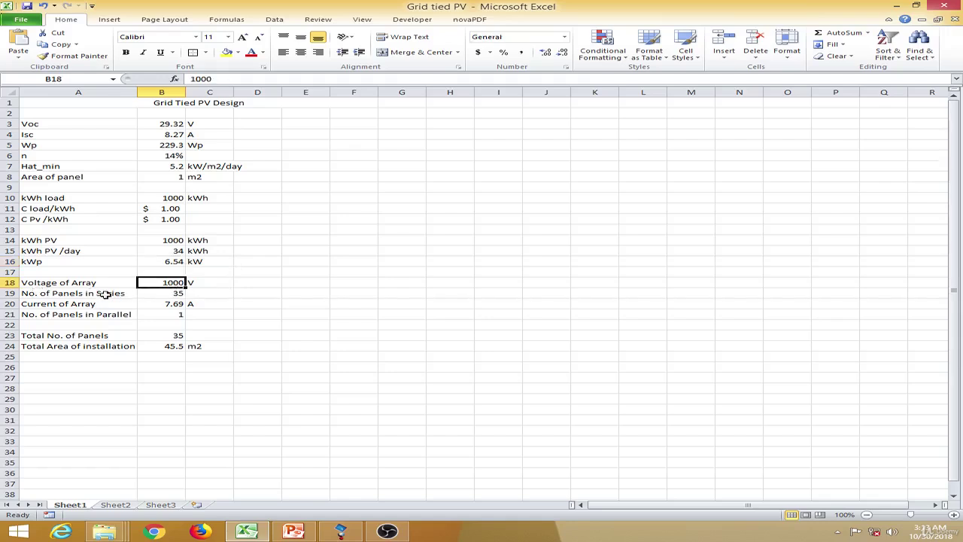
pyautogui.click(160, 294)
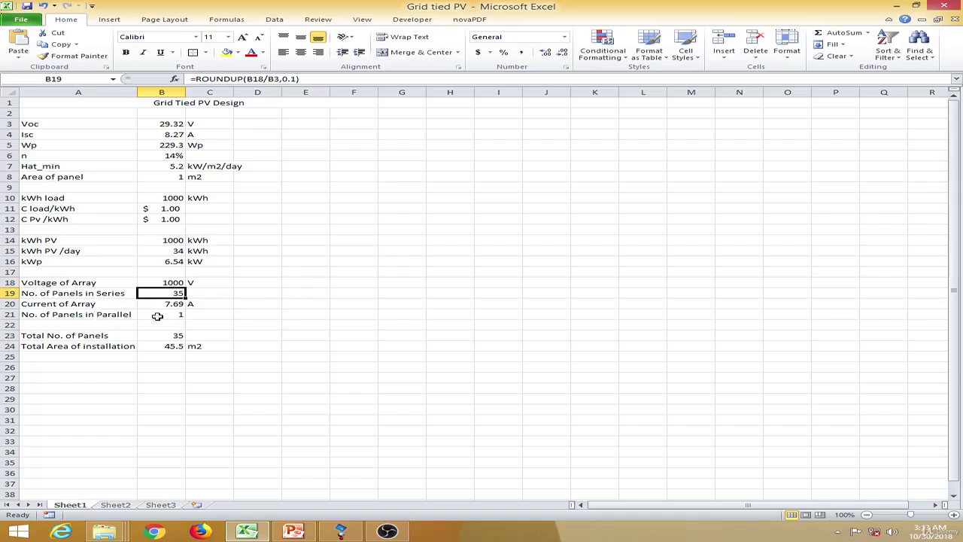
pyautogui.click(162, 315)
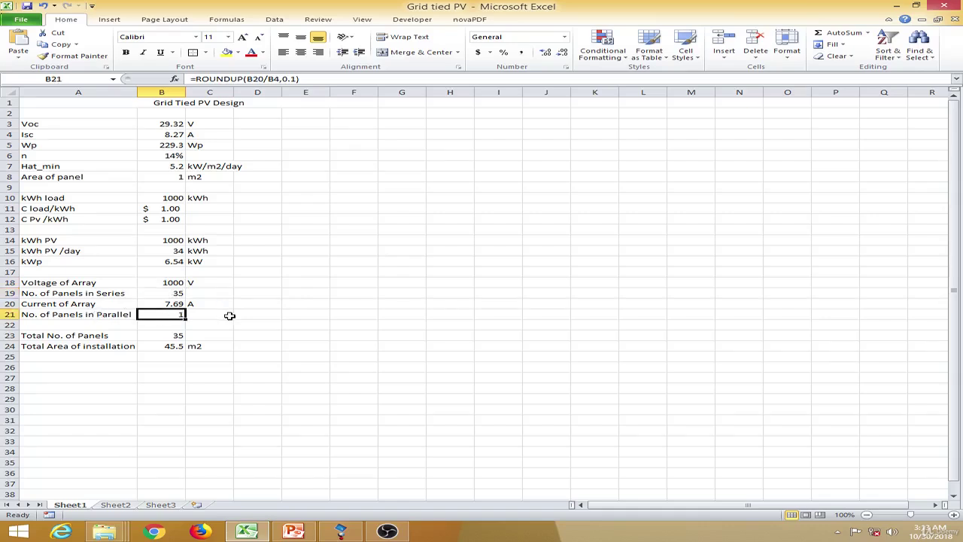
pyautogui.click(181, 334)
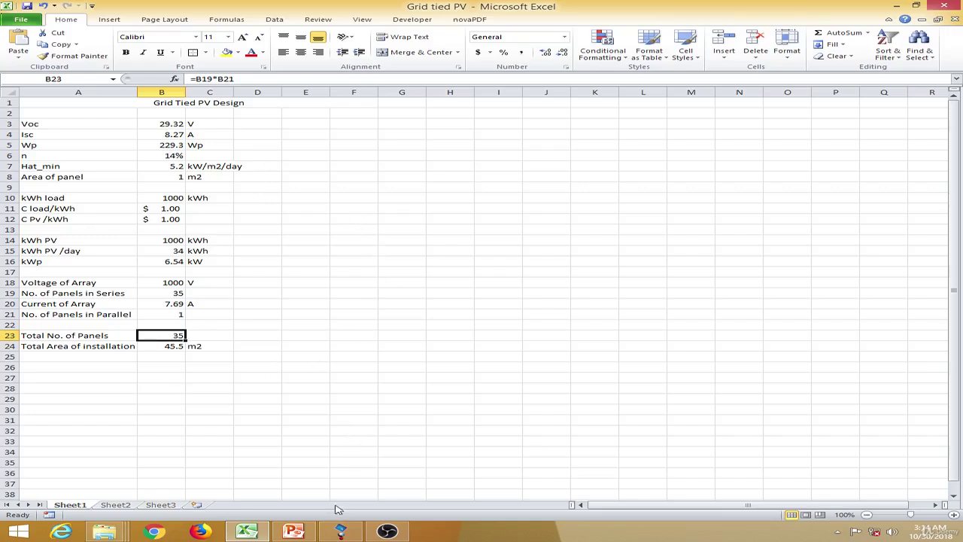
# Switch back to ETAP and compare the PV arrays PVA1 and PVA5 in the one-line diagram
pyautogui.click(339, 531)
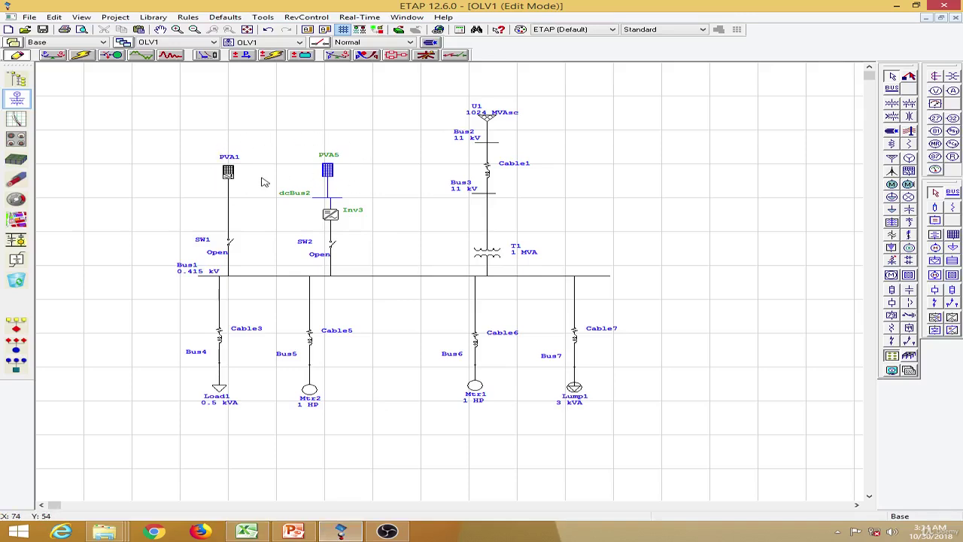
pyautogui.click(233, 179)
pyautogui.click(256, 185)
pyautogui.click(234, 175)
pyautogui.click(329, 175)
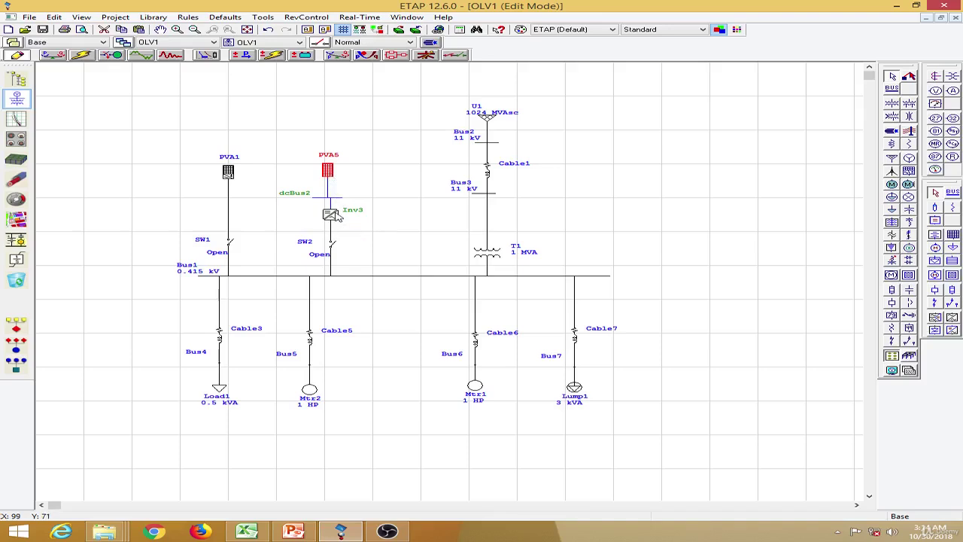
pyautogui.click(271, 176)
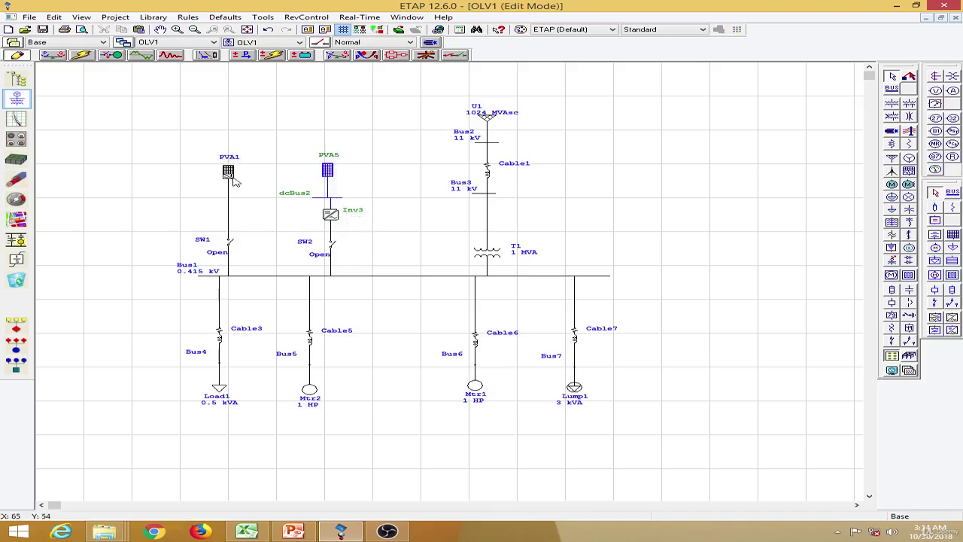
pyautogui.click(233, 177)
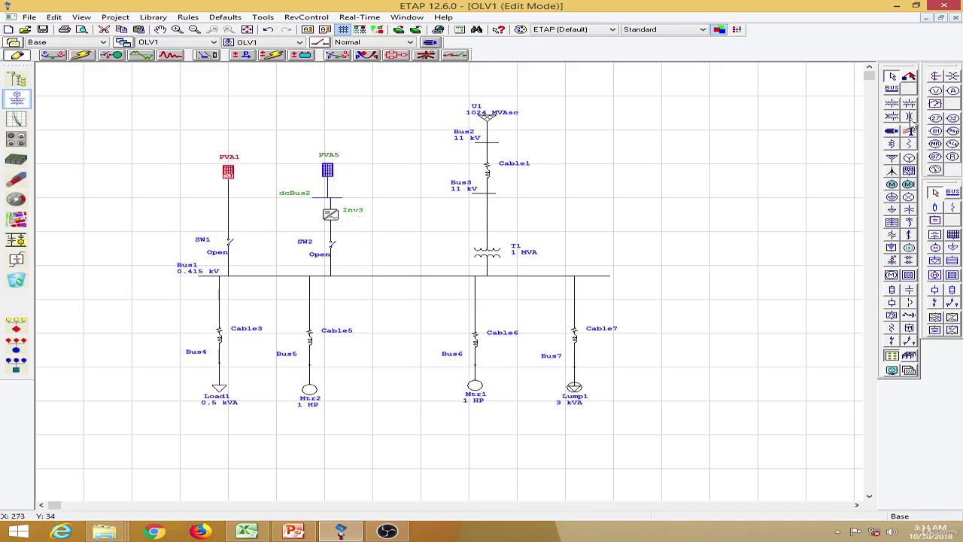
# Place an AC PV array and a DC PV array side by side in the empty area beyond the utility branch
pyautogui.click(909, 172)
pyautogui.click(709, 168)
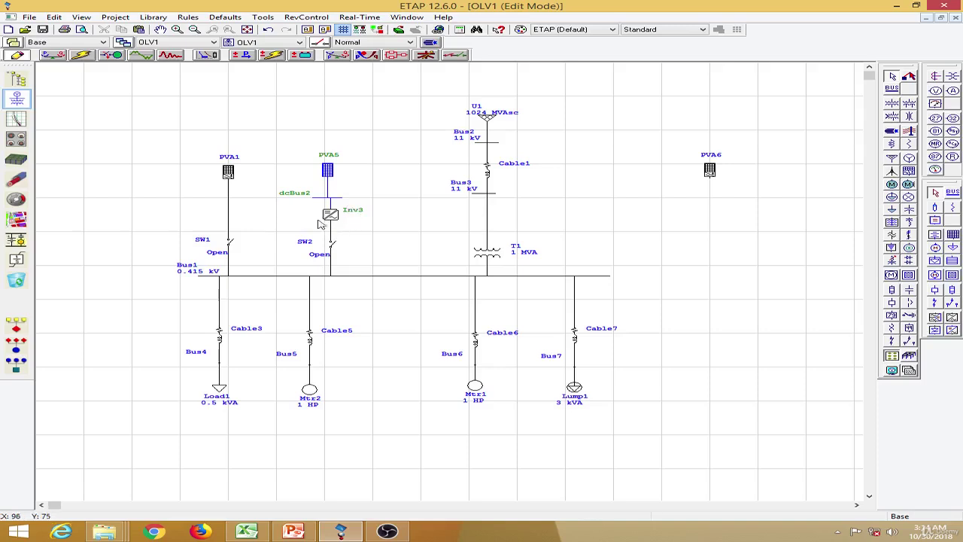
pyautogui.click(954, 236)
pyautogui.click(663, 171)
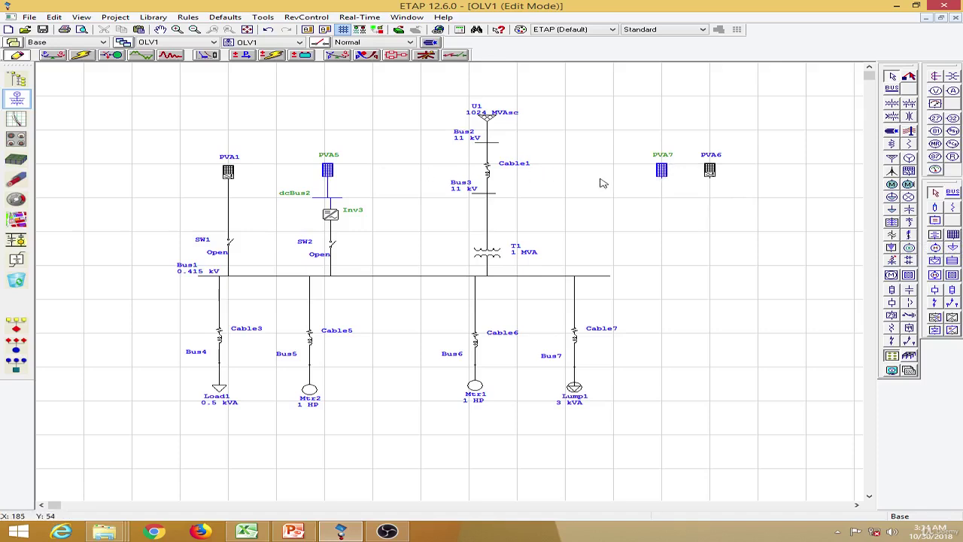
pyautogui.click(316, 199)
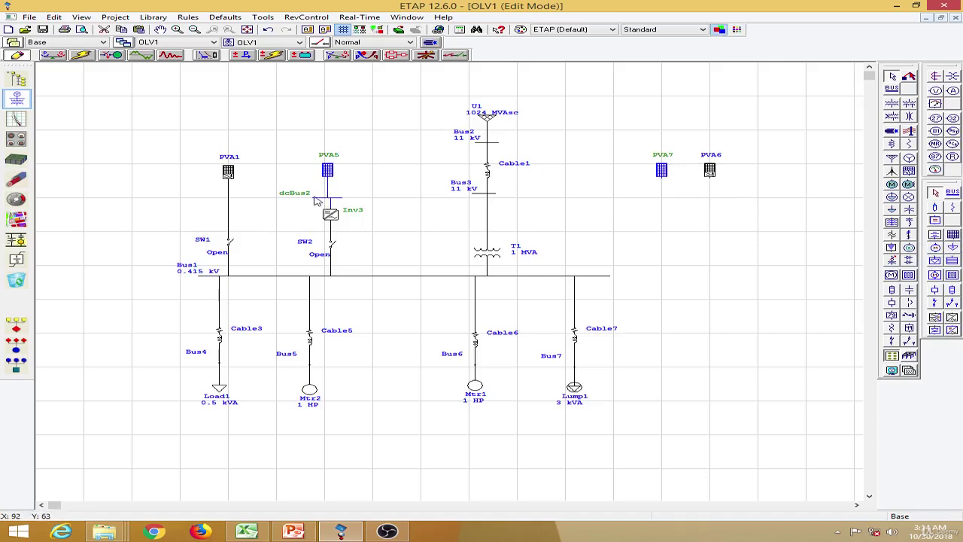
pyautogui.click(357, 220)
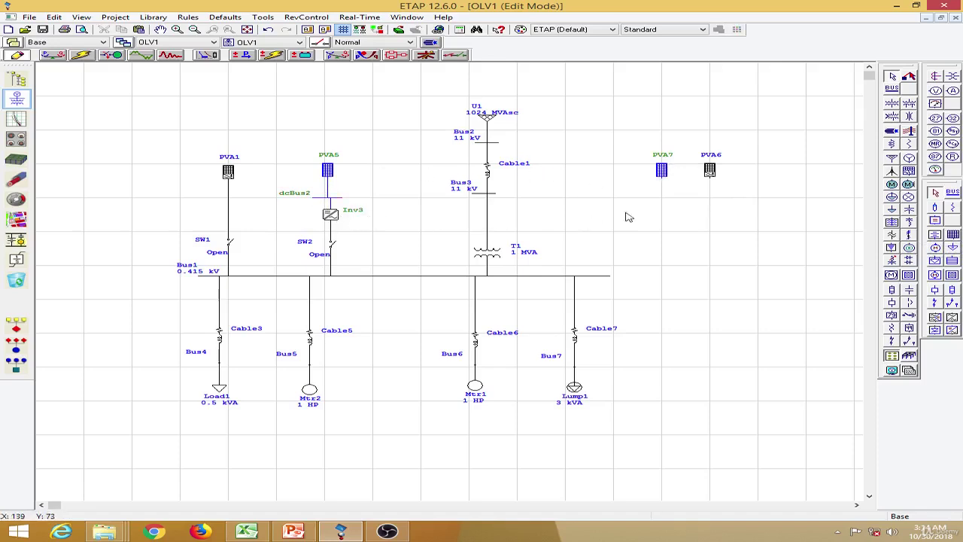
# Assign the 230 W Q.CELLS panel, model QQ..BBAASSEE 215-230, from the library to PV array PVA1
pyautogui.doubleClick(228, 172)
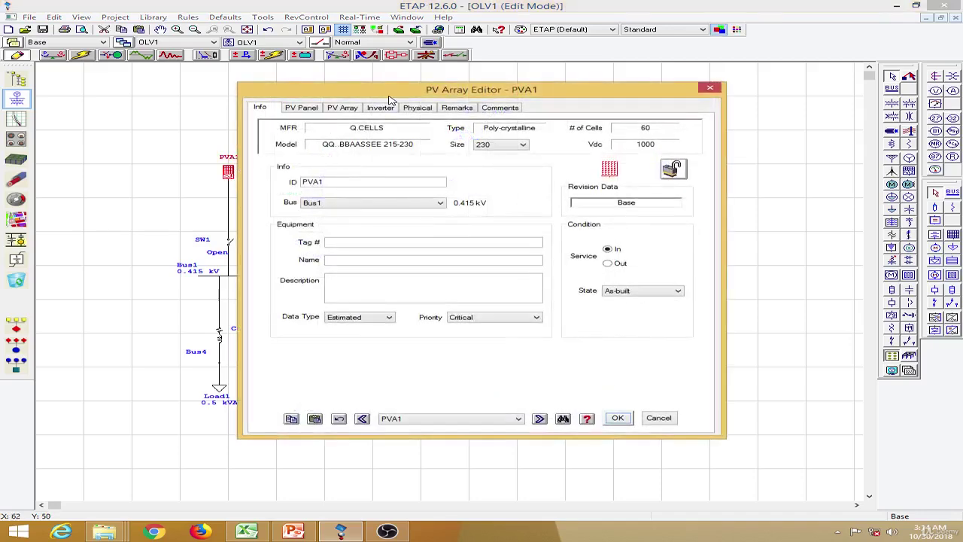
pyautogui.moveTo(400, 92); pyautogui.dragTo(514, 95)
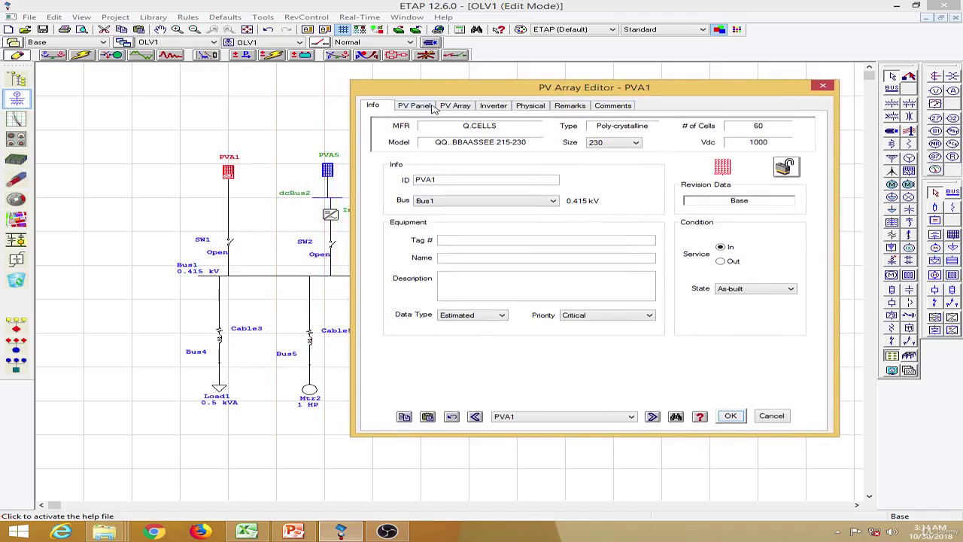
pyautogui.click(415, 106)
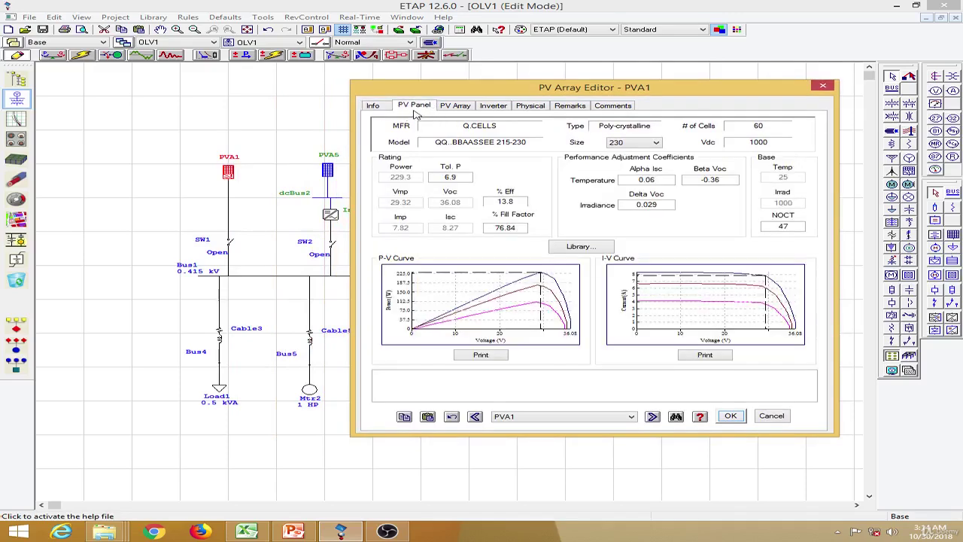
pyautogui.click(569, 247)
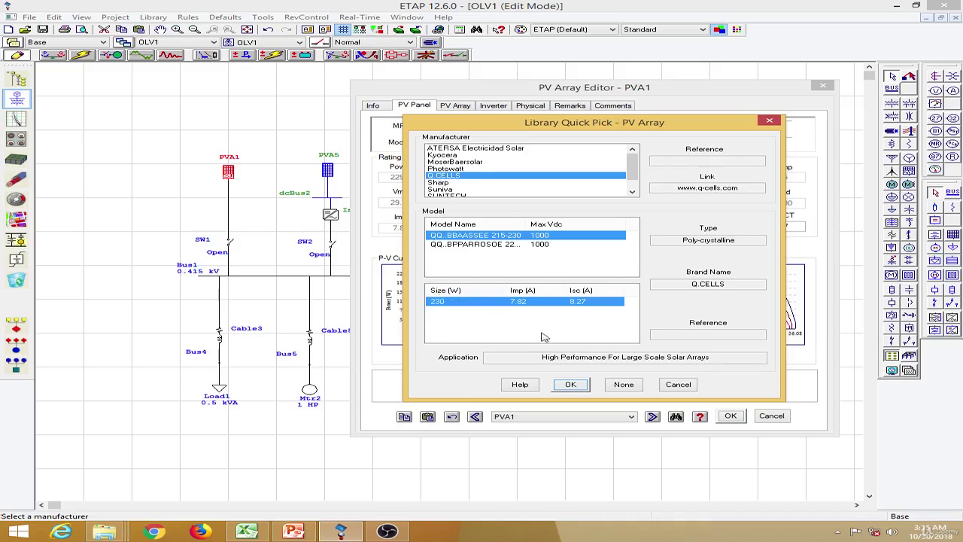
pyautogui.click(571, 385)
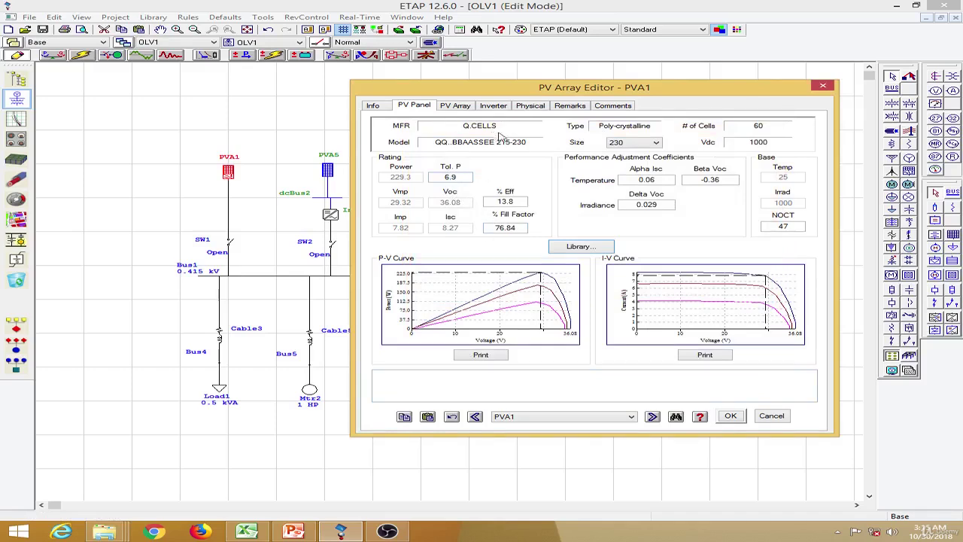
# Examine PVA1's watts per panel, series and parallel counts, and total panels, DC voltage, power and current in its PV array data
pyautogui.click(461, 106)
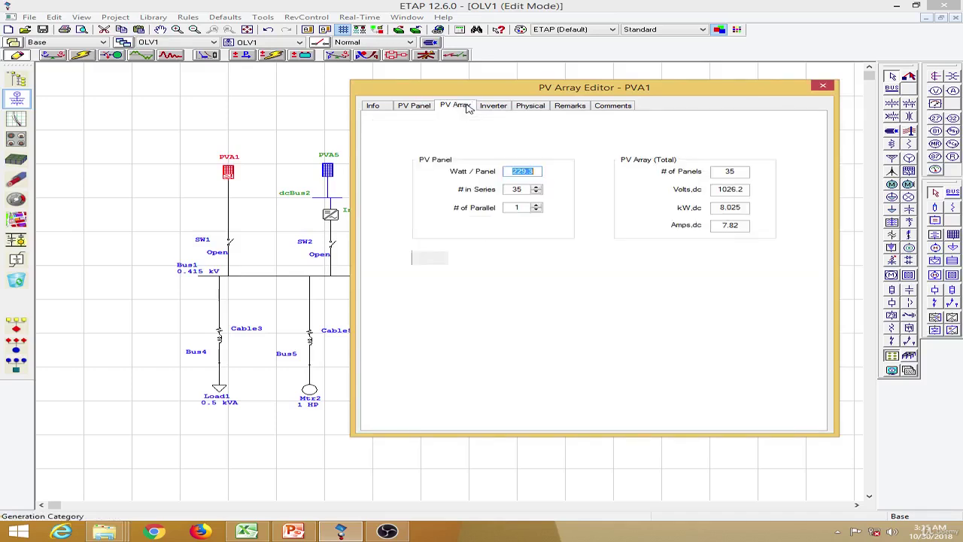
pyautogui.click(538, 171)
pyautogui.moveTo(538, 172); pyautogui.dragTo(502, 171)
pyautogui.click(549, 177)
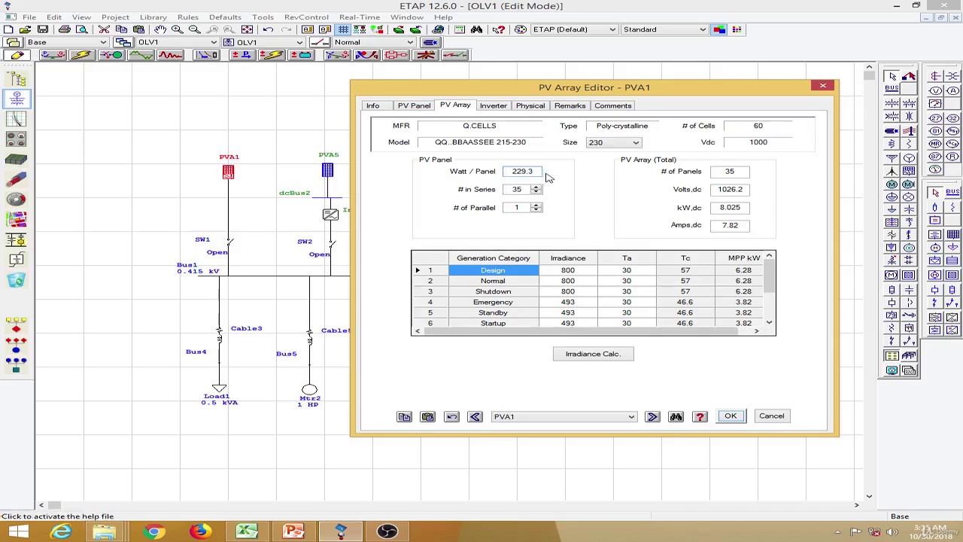
pyautogui.click(518, 188)
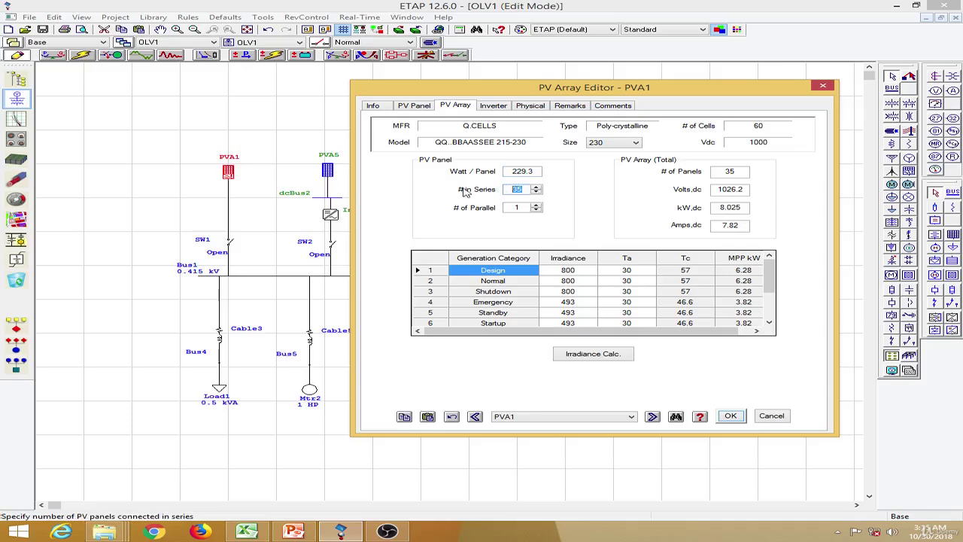
pyautogui.click(521, 207)
pyautogui.click(734, 172)
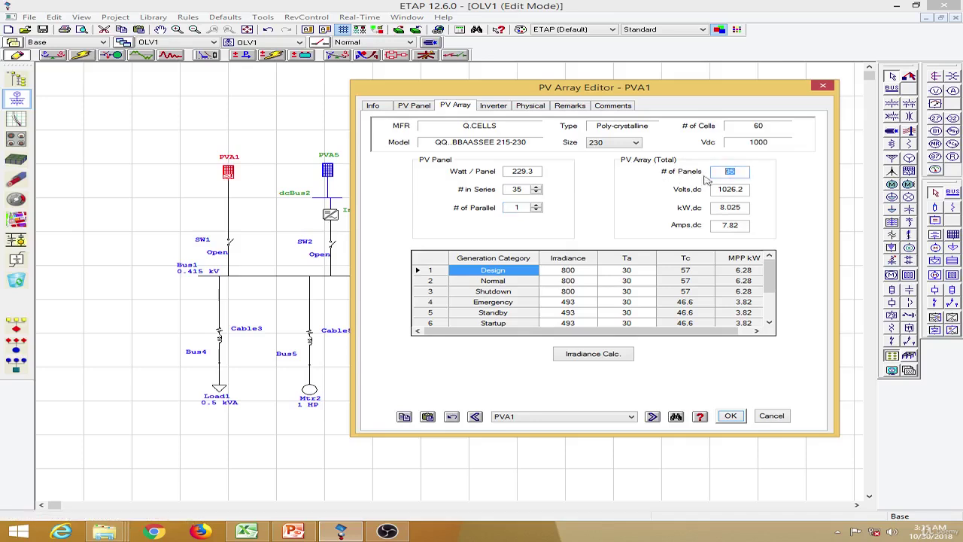
pyautogui.moveTo(744, 189); pyautogui.dragTo(717, 183)
pyautogui.moveTo(744, 209); pyautogui.dragTo(707, 214)
pyautogui.moveTo(743, 225); pyautogui.dragTo(728, 224)
pyautogui.click(623, 218)
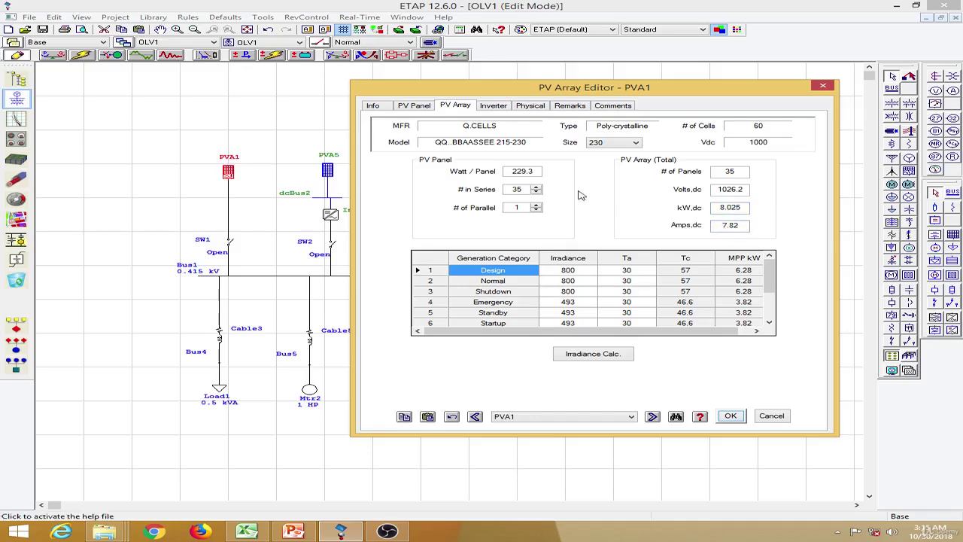
# Calculate the solar irradiance for PVA1 at latitude 12.97 and longitude 77.5946 and check the resulting solar azimuth
pyautogui.click(602, 357)
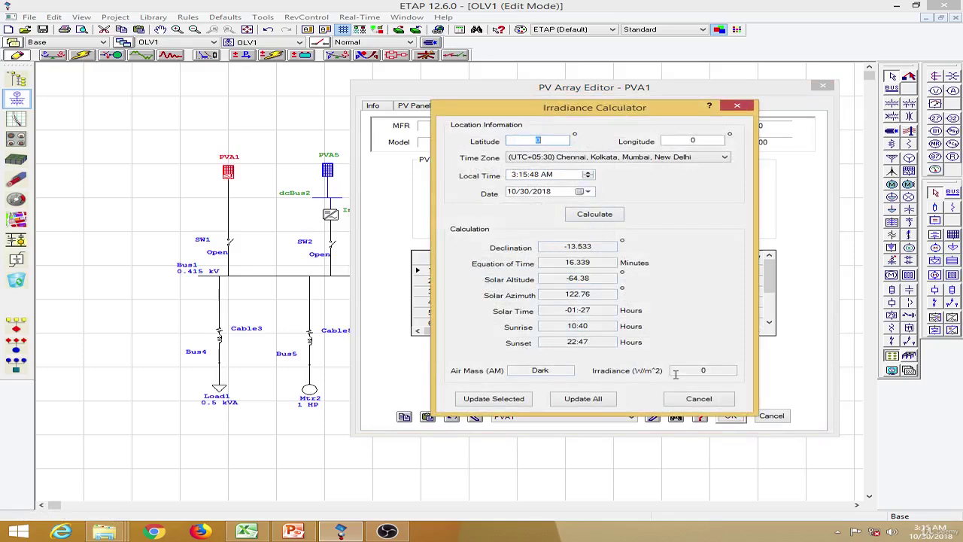
pyautogui.click(711, 372)
pyautogui.click(548, 141)
pyautogui.doubleClick(548, 140)
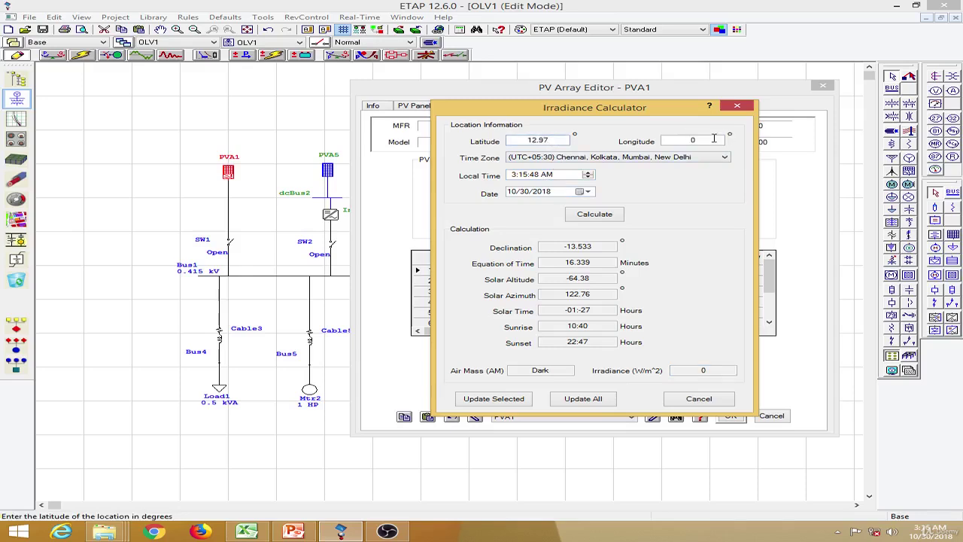
pyautogui.doubleClick(713, 139)
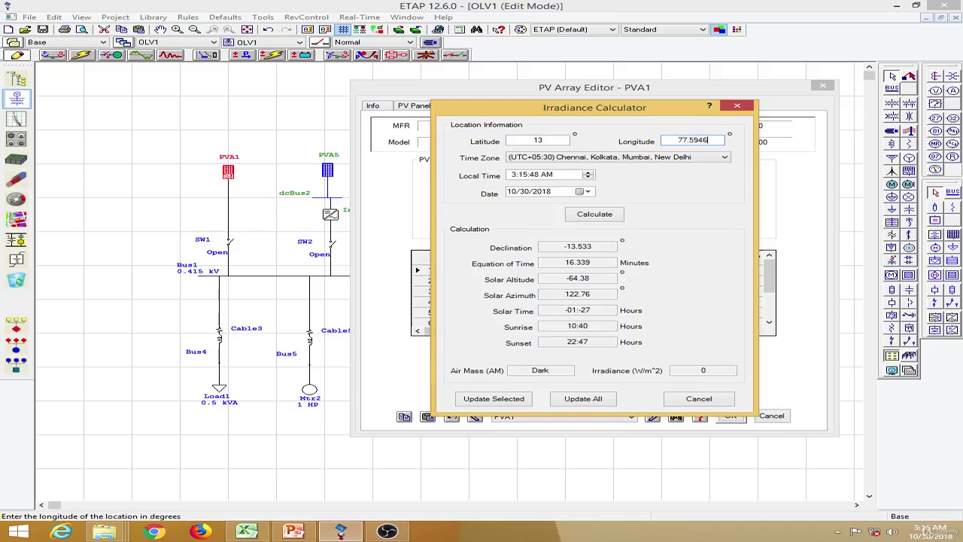
pyautogui.click(584, 214)
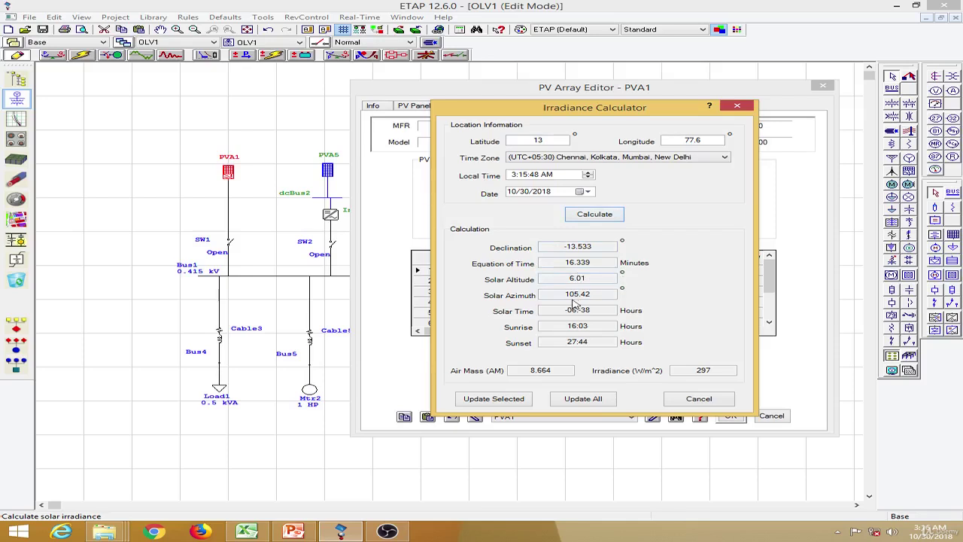
pyautogui.moveTo(560, 296); pyautogui.dragTo(604, 298)
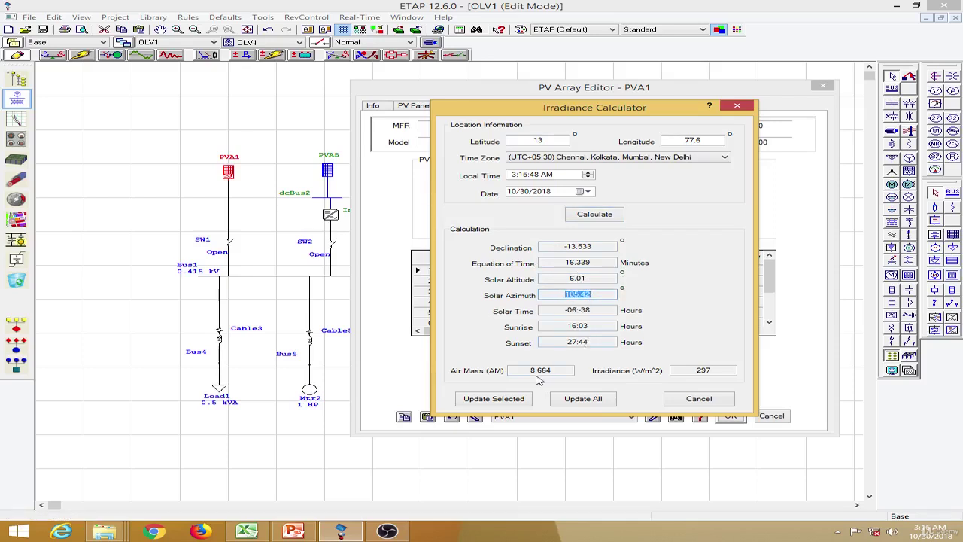
# Set the local time to 12:15:48 PM and recalculate PVA1's solar irradiance
pyautogui.moveTo(722, 370); pyautogui.dragTo(683, 370)
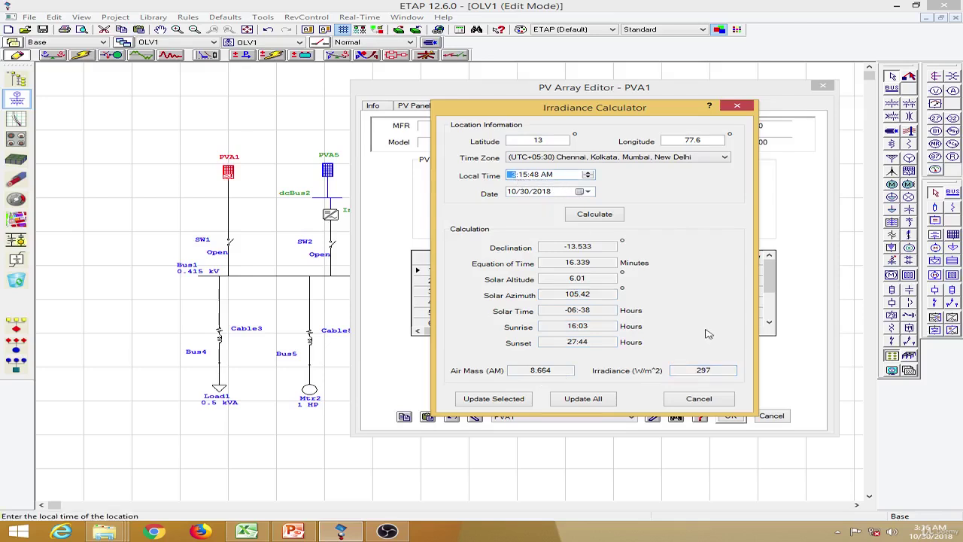
pyautogui.click(515, 176)
pyautogui.click(607, 216)
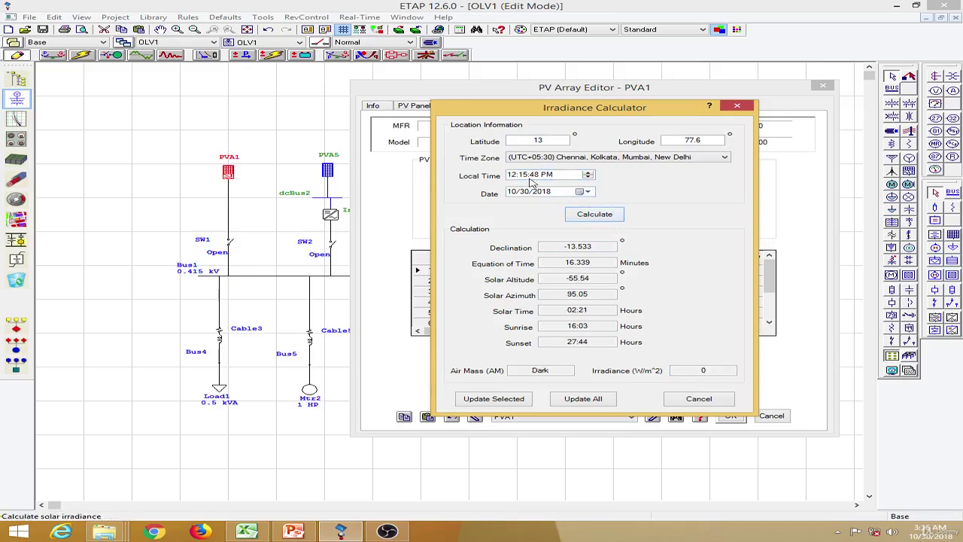
# Recalculate PVA1's irradiance for a local time of 12:15:48 AM and apply it to all generation categories
pyautogui.click(525, 179)
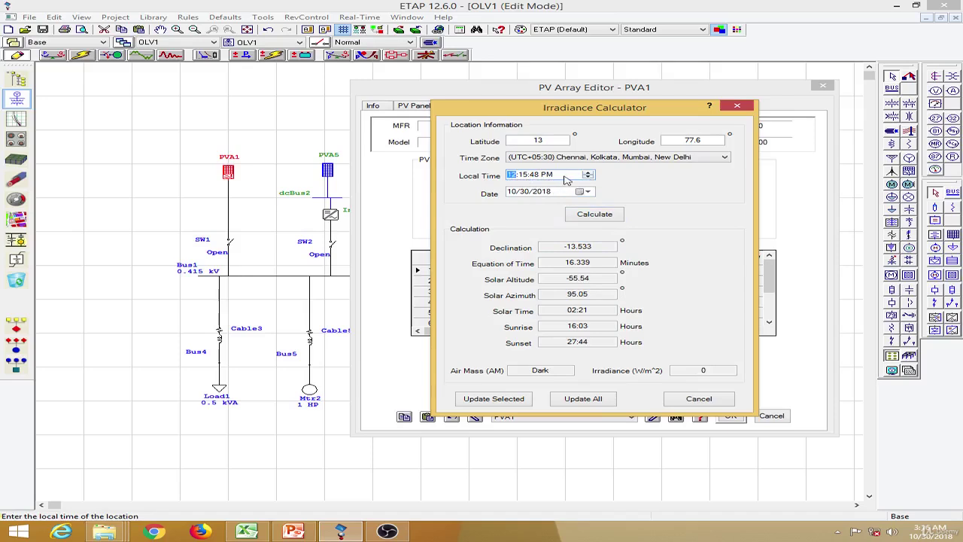
pyautogui.click(554, 174)
pyautogui.click(604, 215)
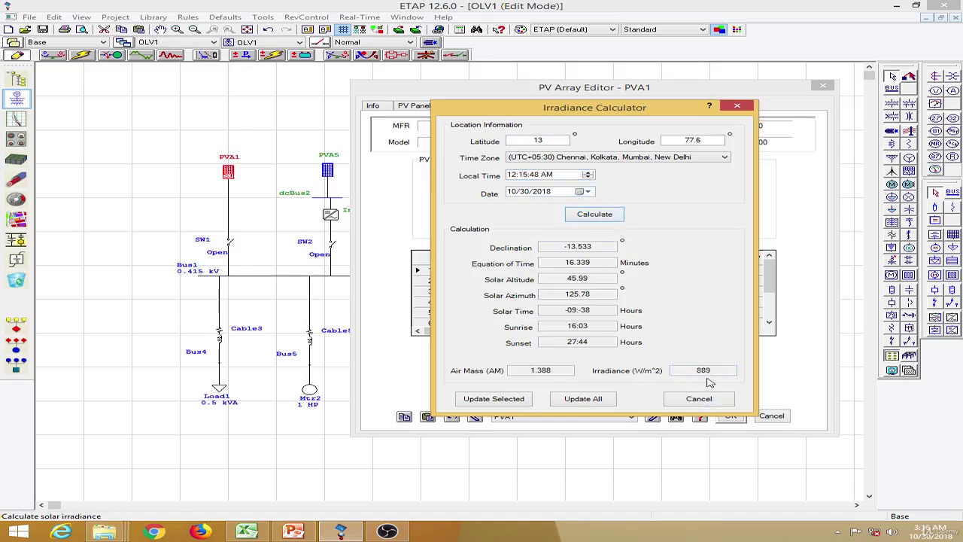
pyautogui.moveTo(714, 370); pyautogui.dragTo(691, 368)
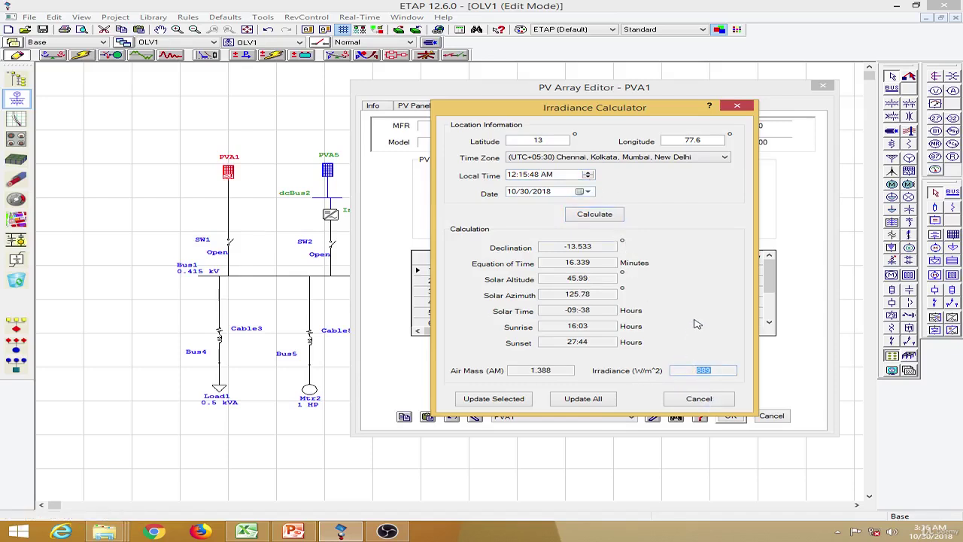
pyautogui.click(592, 399)
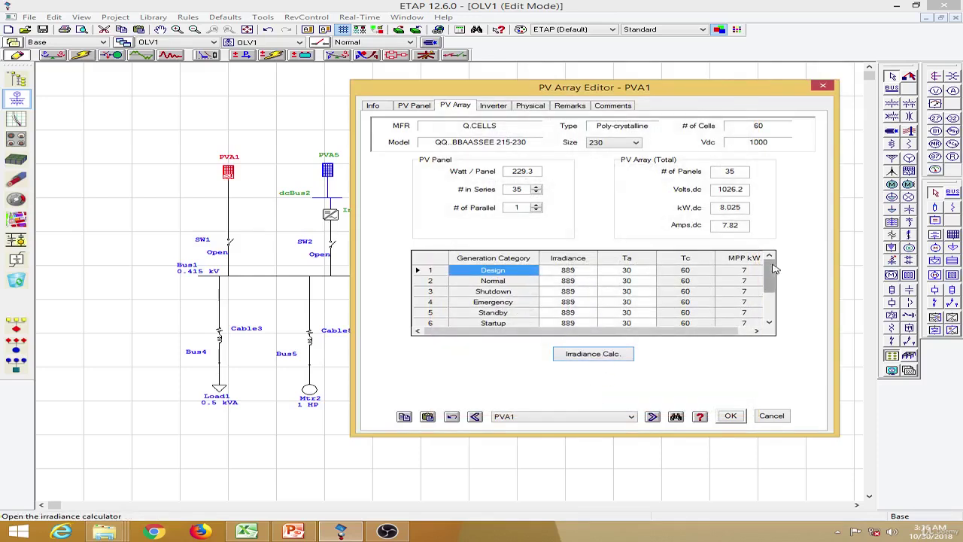
pyautogui.moveTo(706, 332); pyautogui.dragTo(755, 277)
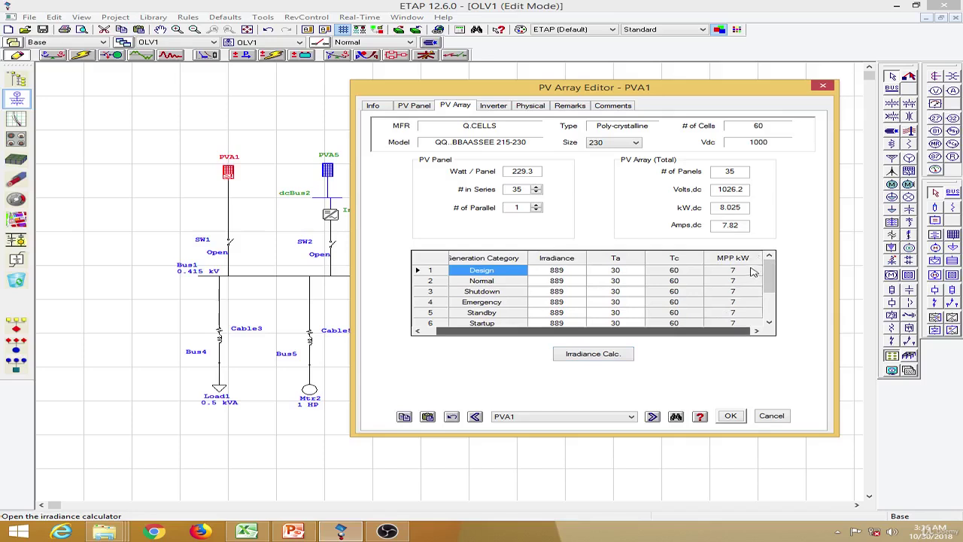
# Check the DC rating, AC rating and DC generation of PVA1's inverter Inv1, and accept the inverter and array settings
pyautogui.click(494, 106)
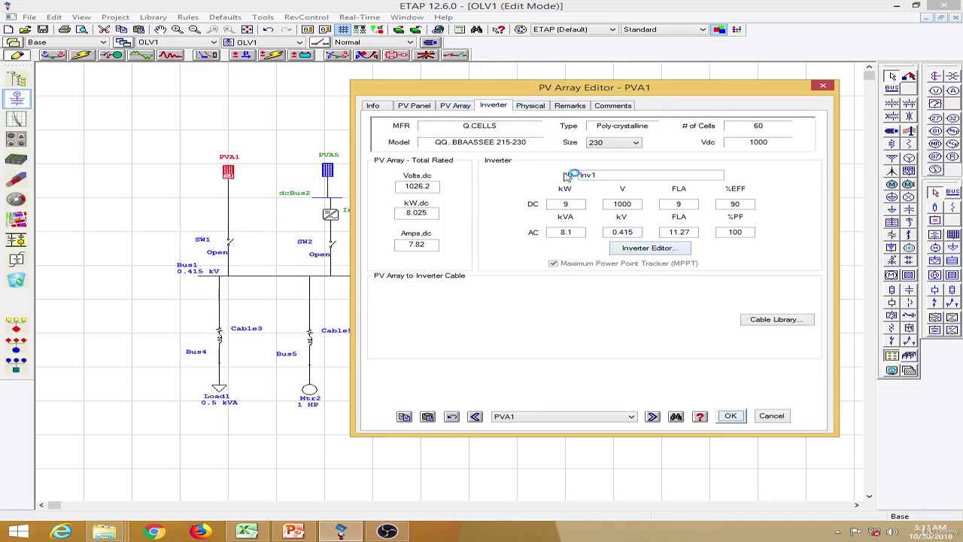
pyautogui.click(652, 248)
pyautogui.click(462, 128)
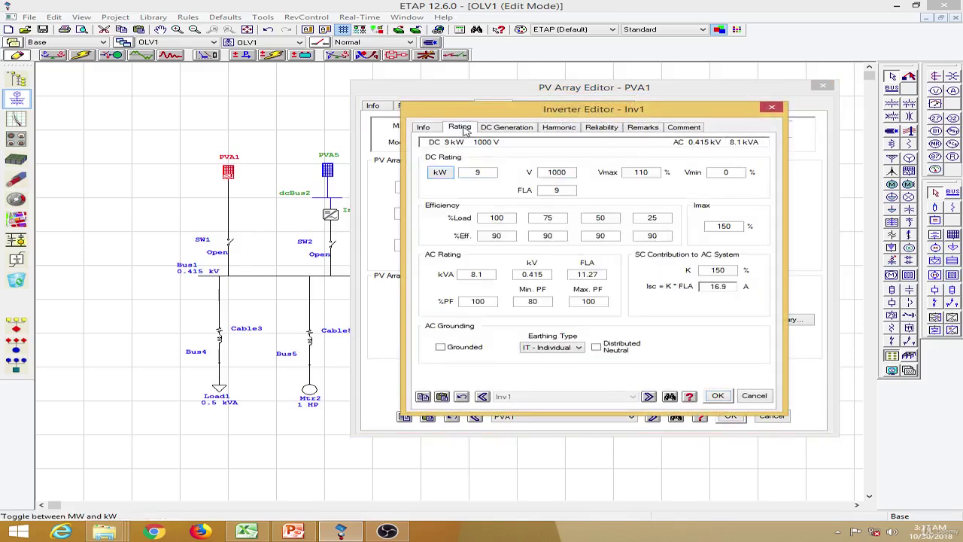
pyautogui.moveTo(466, 172); pyautogui.dragTo(499, 176)
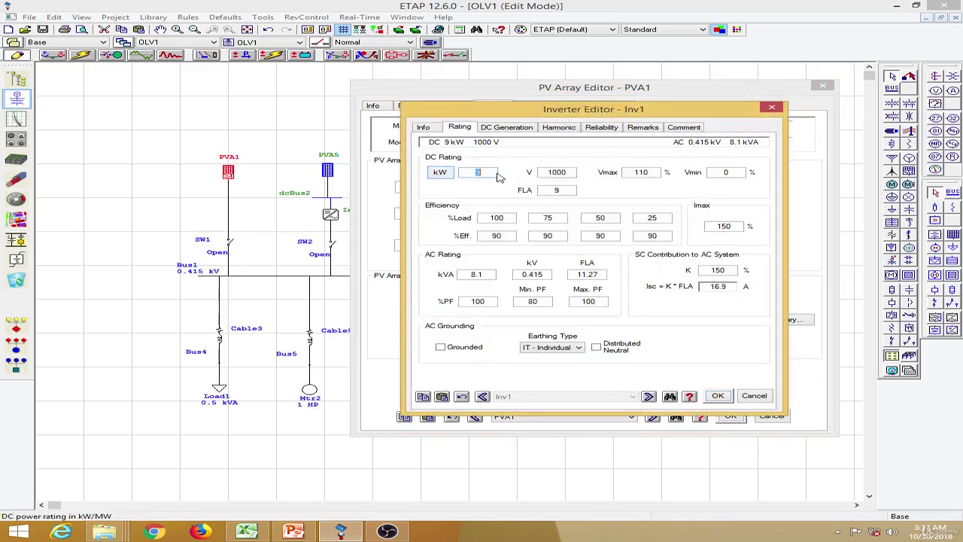
pyautogui.moveTo(489, 275); pyautogui.dragTo(475, 273)
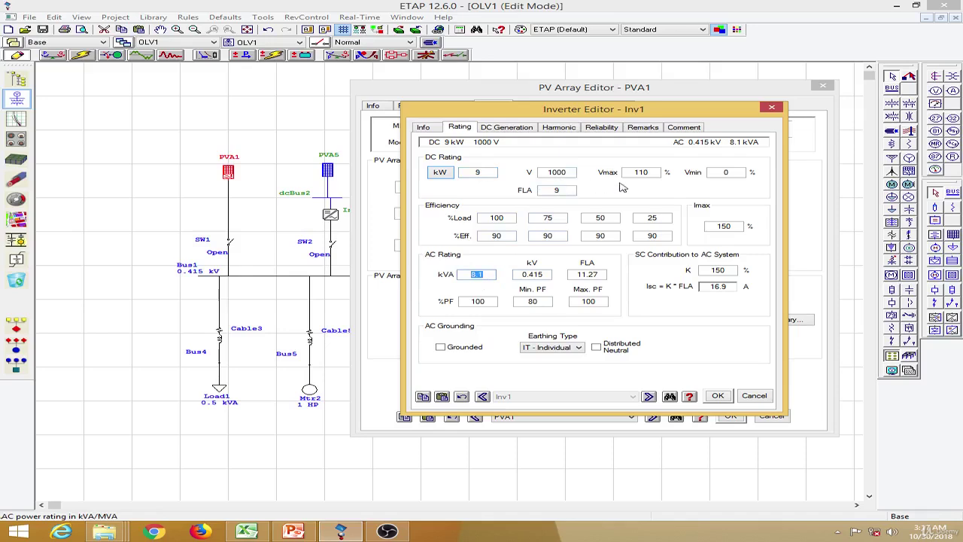
pyautogui.click(508, 128)
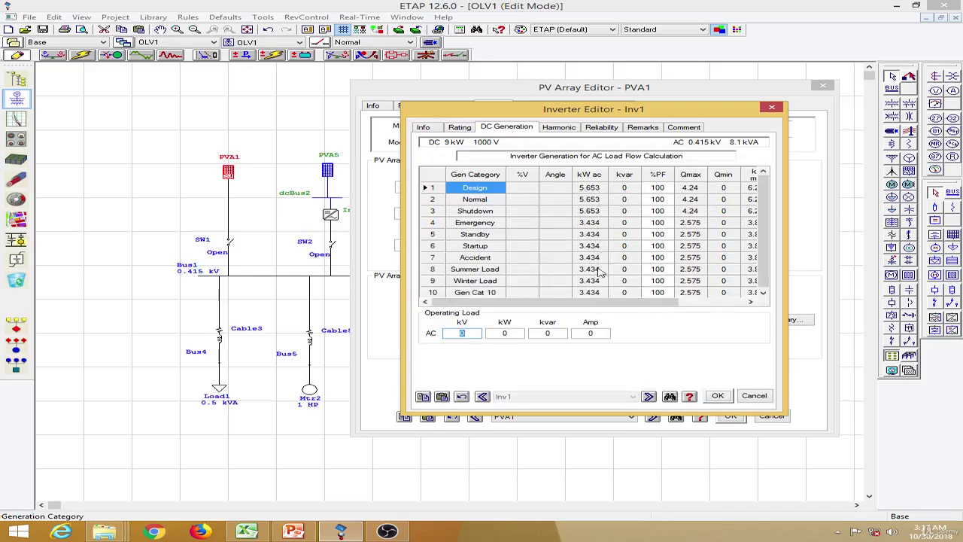
pyautogui.click(727, 399)
pyautogui.click(729, 416)
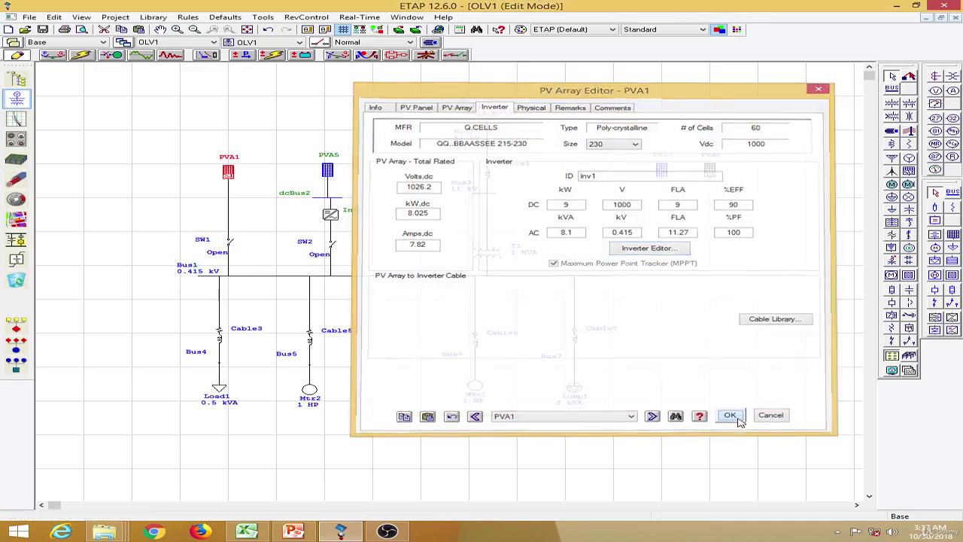
# Run a load flow analysis under the Normal configuration, and run it again under the PV1 configuration
pyautogui.click(53, 57)
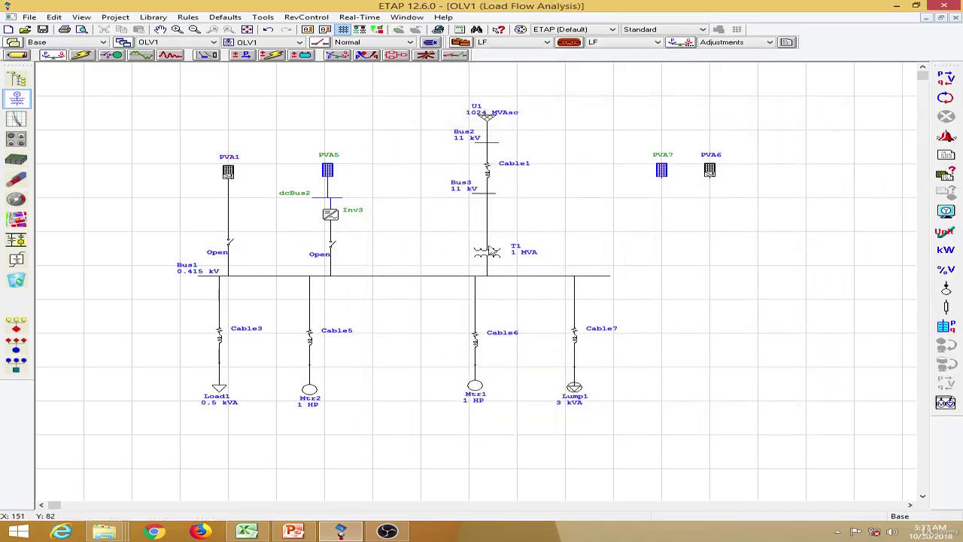
pyautogui.click(945, 78)
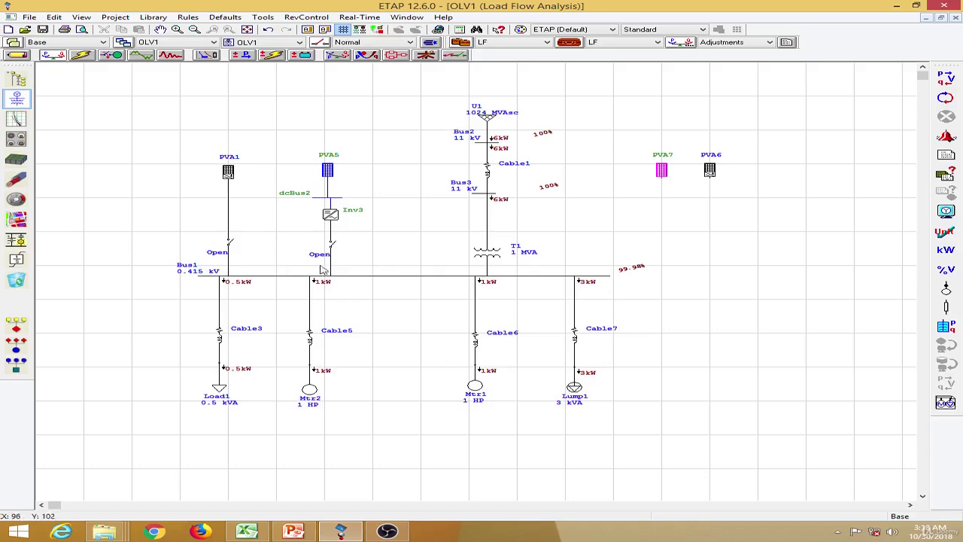
pyautogui.click(363, 43)
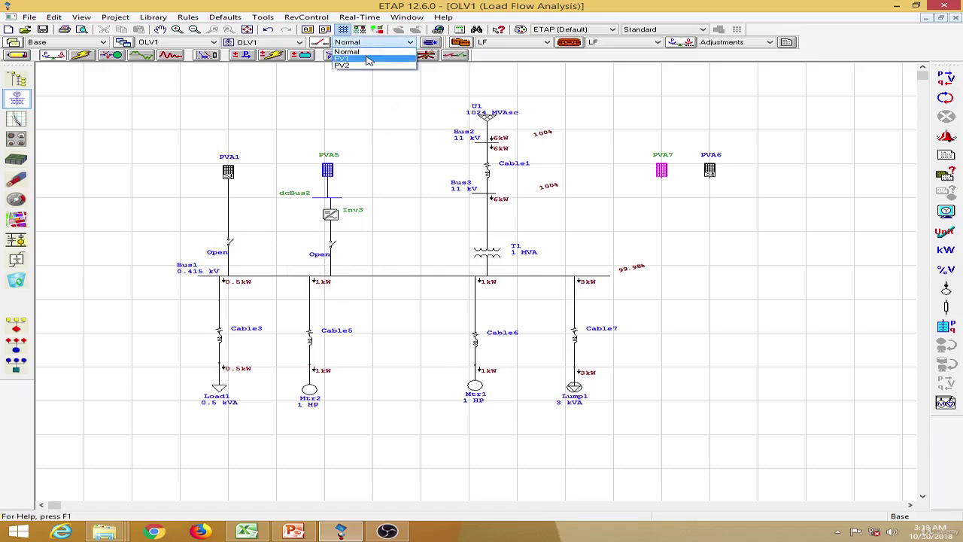
pyautogui.click(369, 59)
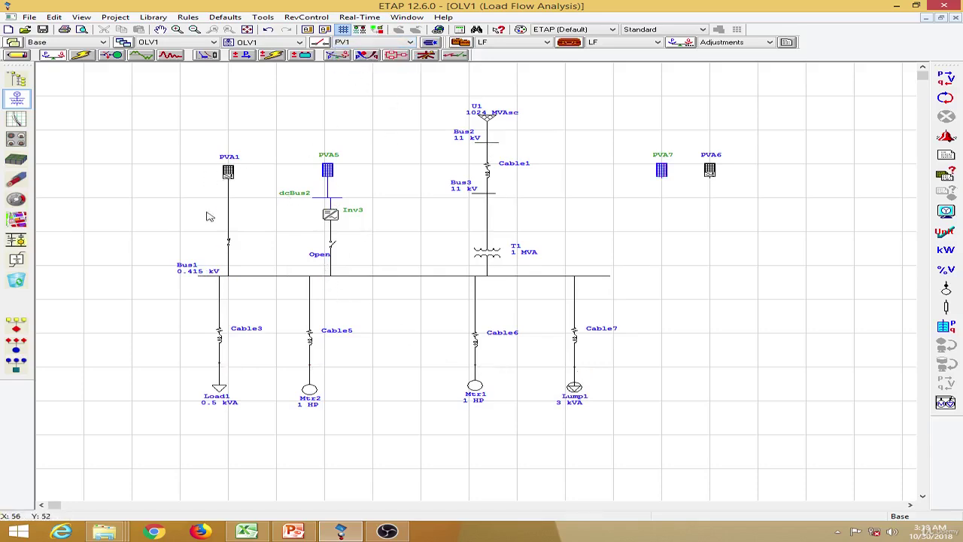
pyautogui.click(946, 78)
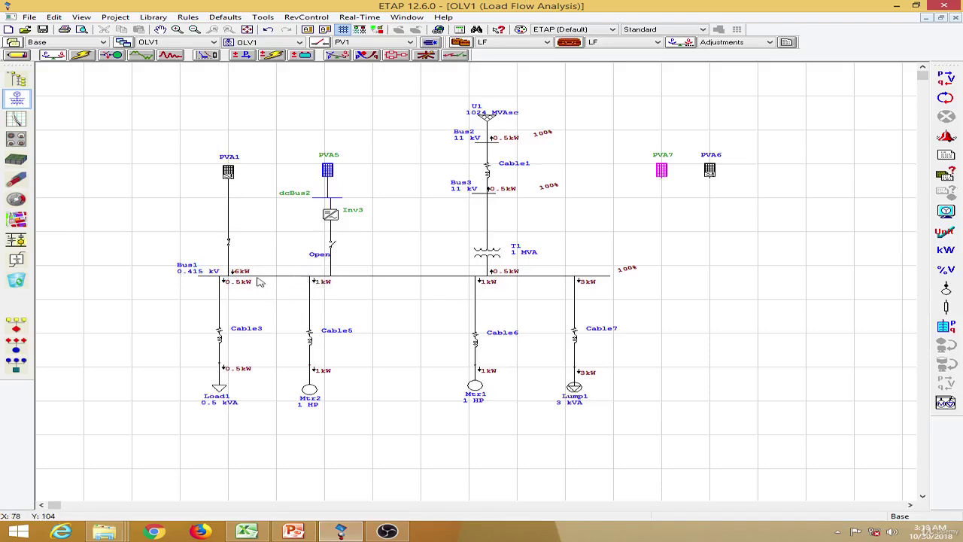
# Compare PVA1's load flow output with the array sizing in the Grid tied PV Excel workbook, and return to ETAP
pyautogui.click(229, 172)
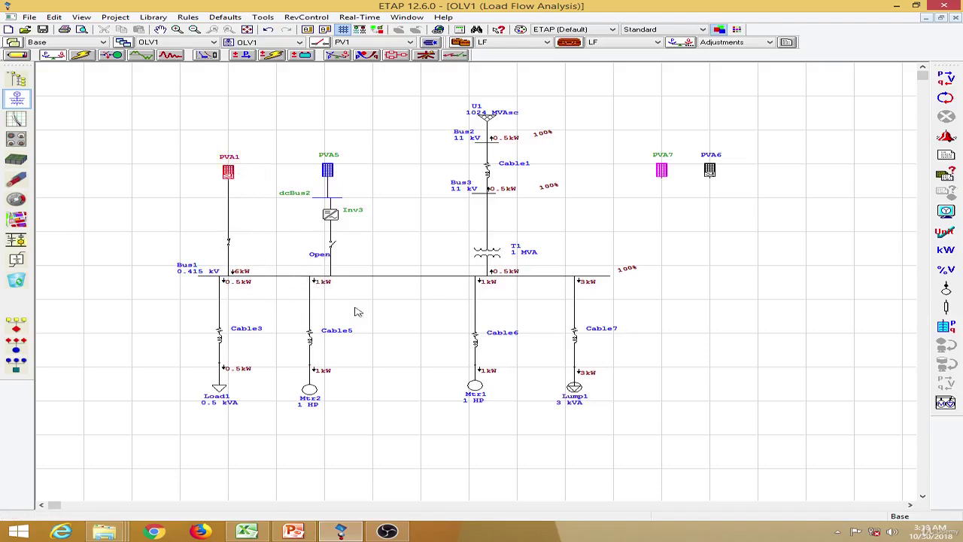
pyautogui.click(247, 531)
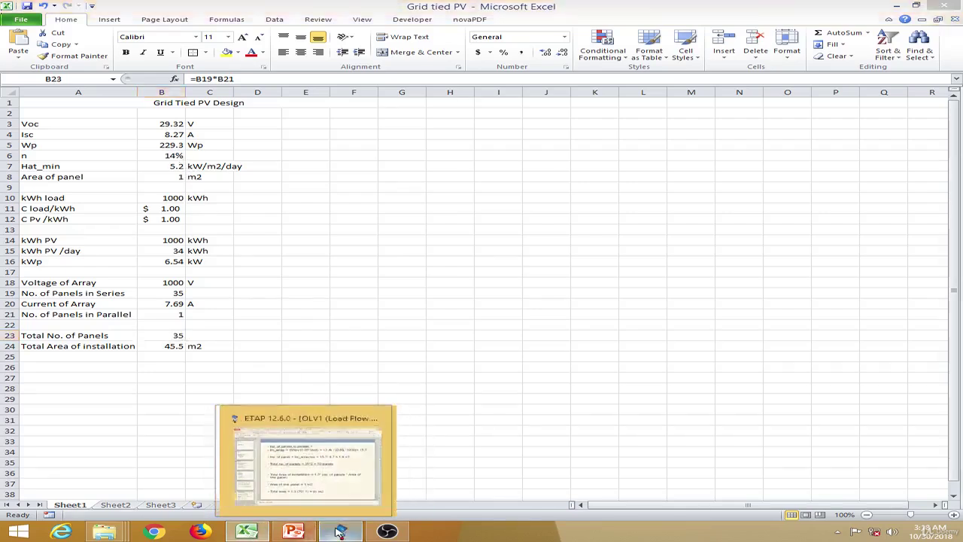
pyautogui.click(341, 532)
pyautogui.click(274, 235)
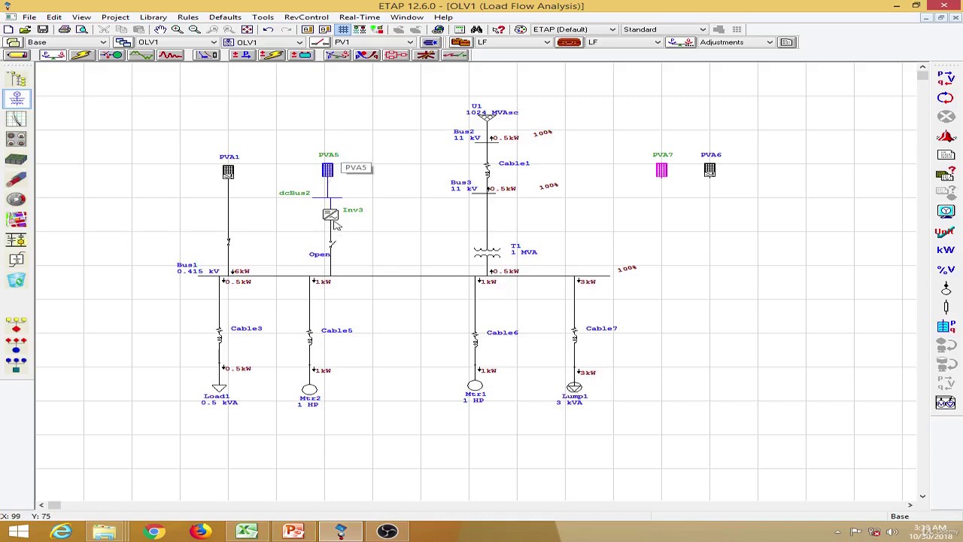
# Calculate array PVA5's irradiance at latitude 12.97, longitude 77.5946 and local time 12:19:04 AM, and apply it to all generation categories
pyautogui.doubleClick(327, 170)
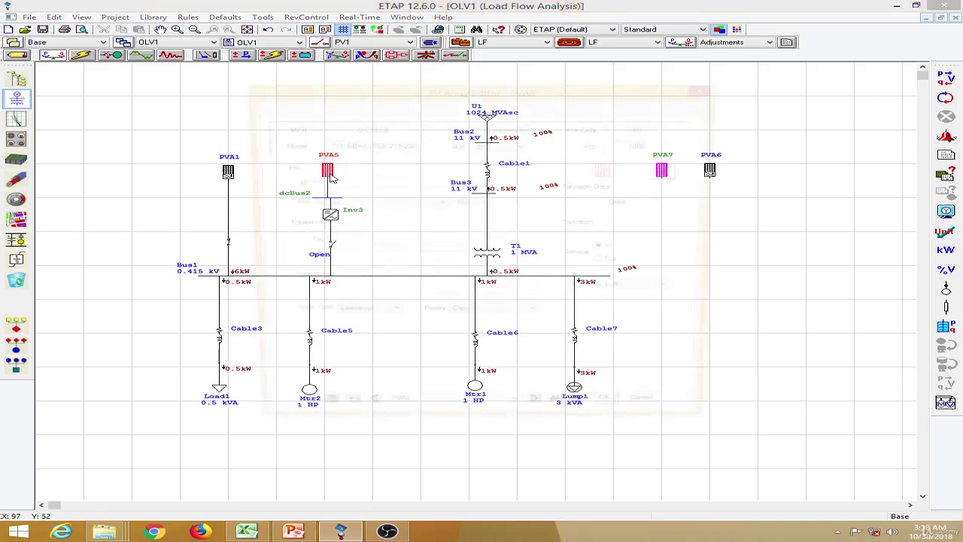
pyautogui.click(303, 110)
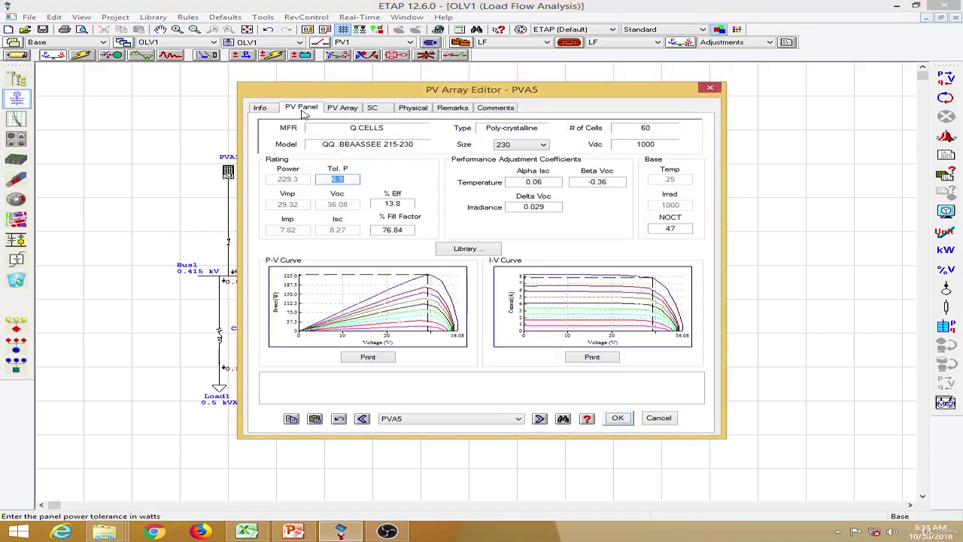
pyautogui.click(350, 109)
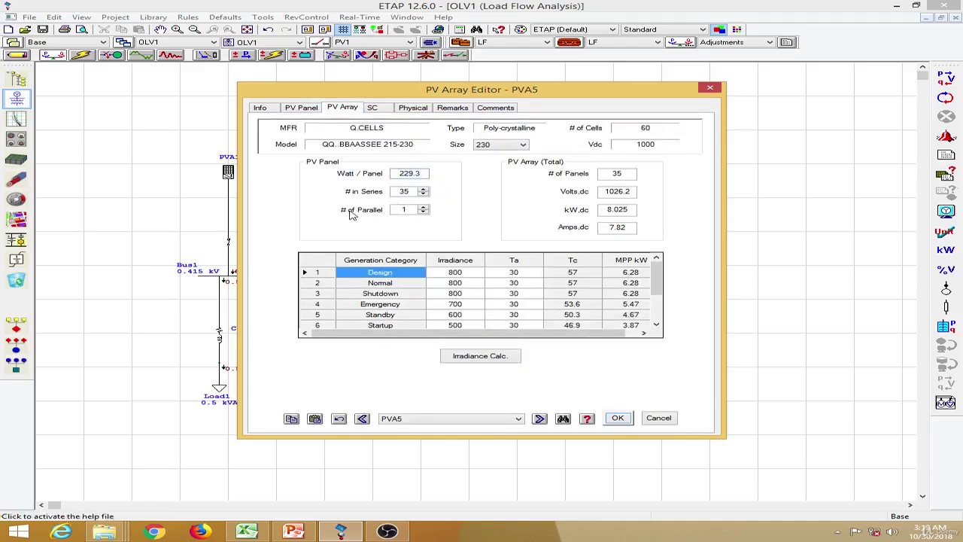
pyautogui.click(484, 358)
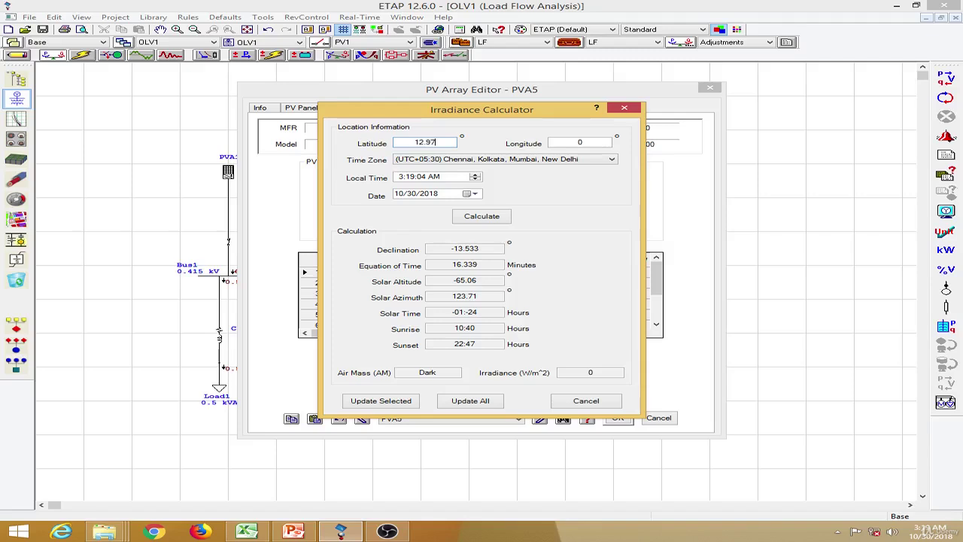
pyautogui.click(606, 141)
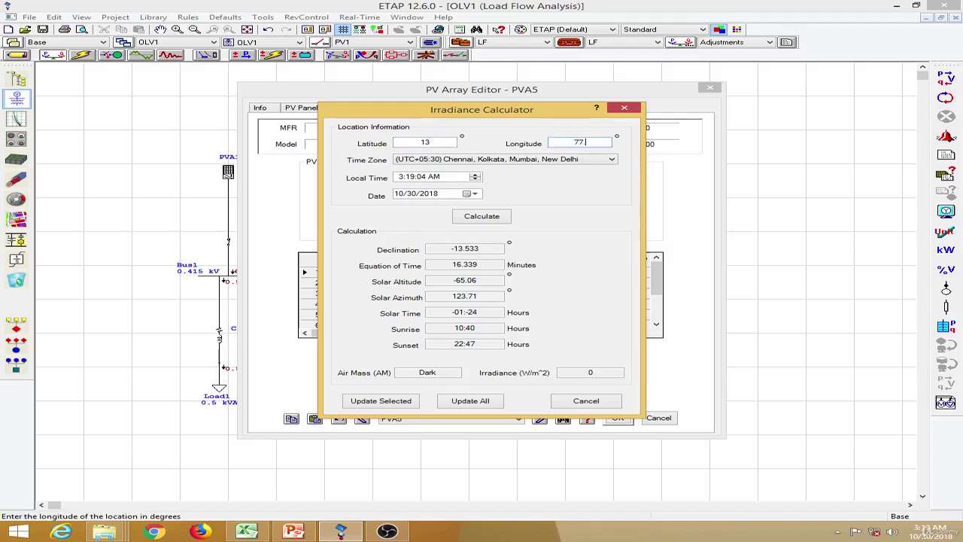
pyautogui.write('77.5946')
pyautogui.click(410, 179)
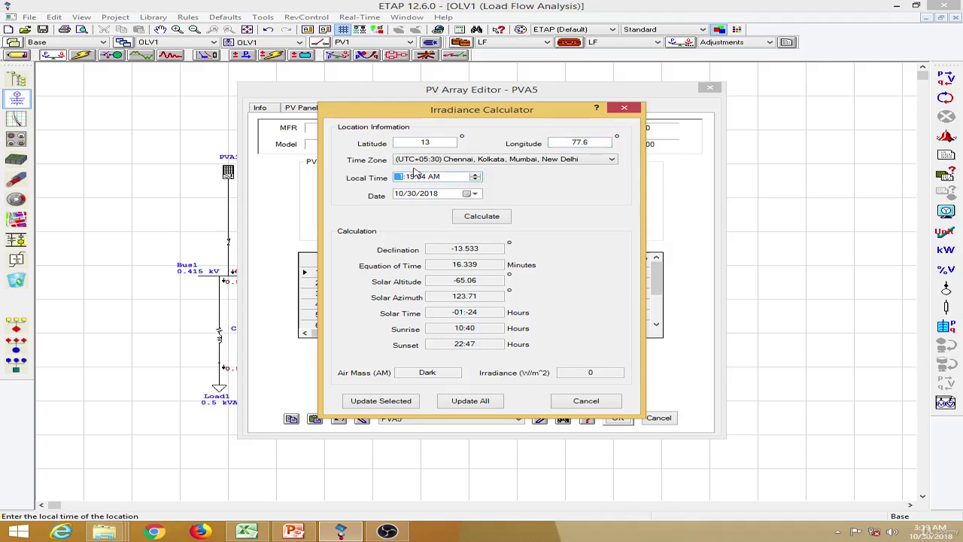
pyautogui.click(434, 176)
pyautogui.click(490, 219)
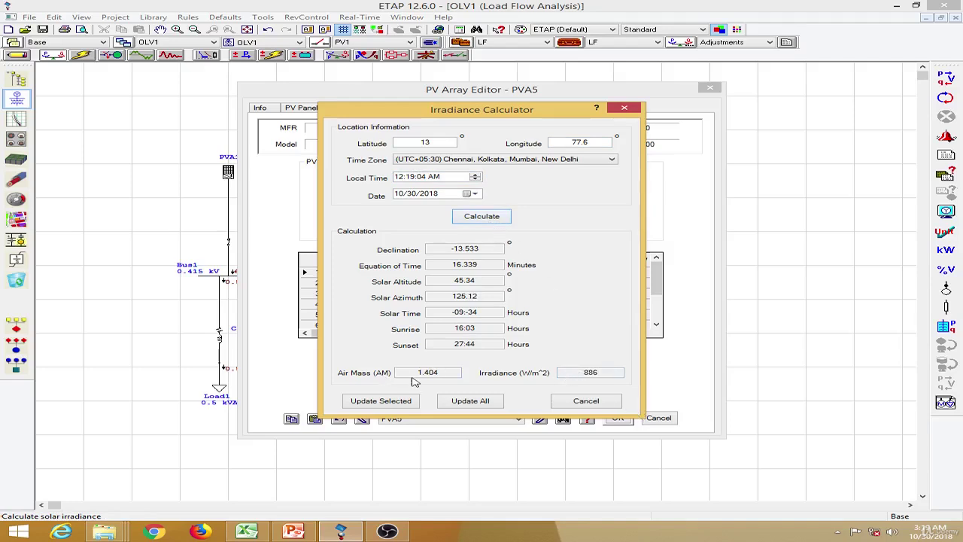
pyautogui.click(474, 401)
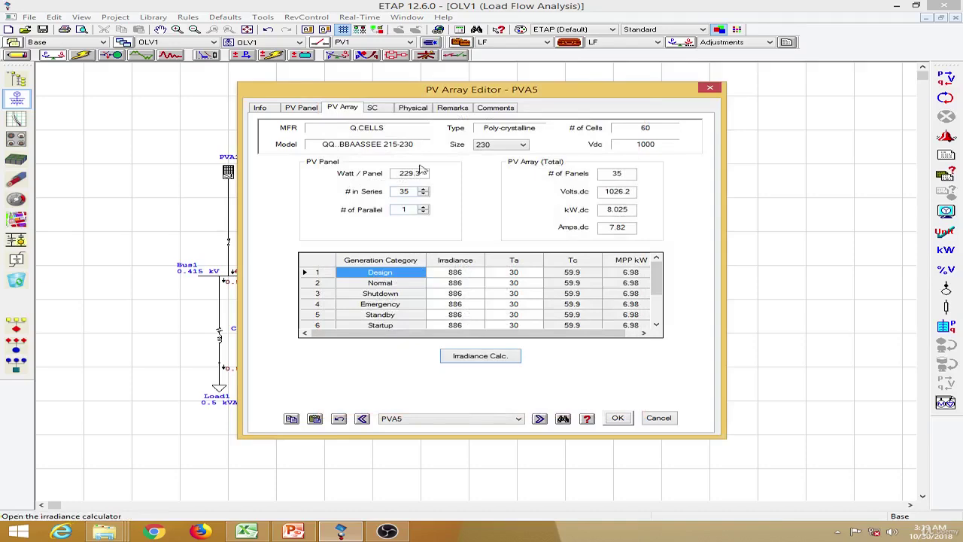
pyautogui.click(623, 419)
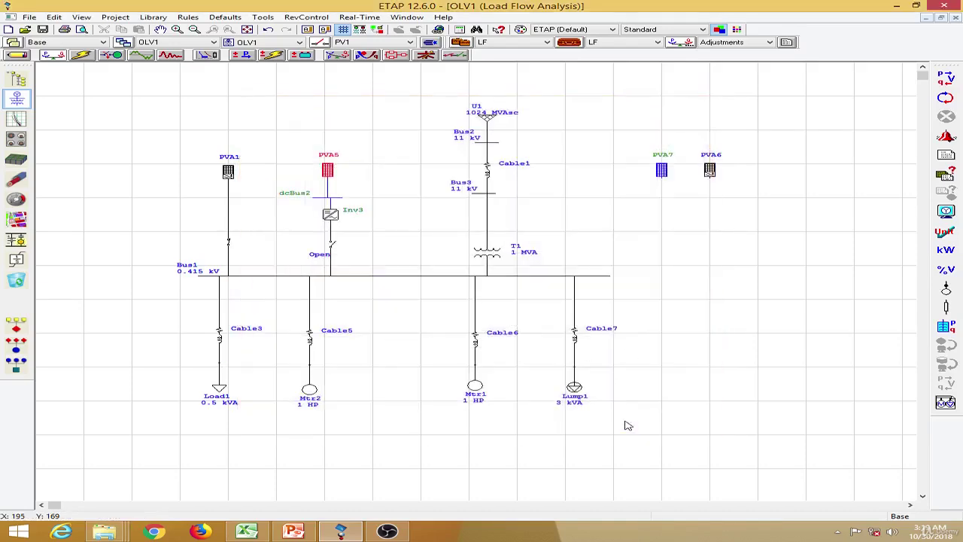
# Review the rating, AC loading and DC generation of PVA5's inverter Inv3, and accept the inverter settings
pyautogui.doubleClick(330, 214)
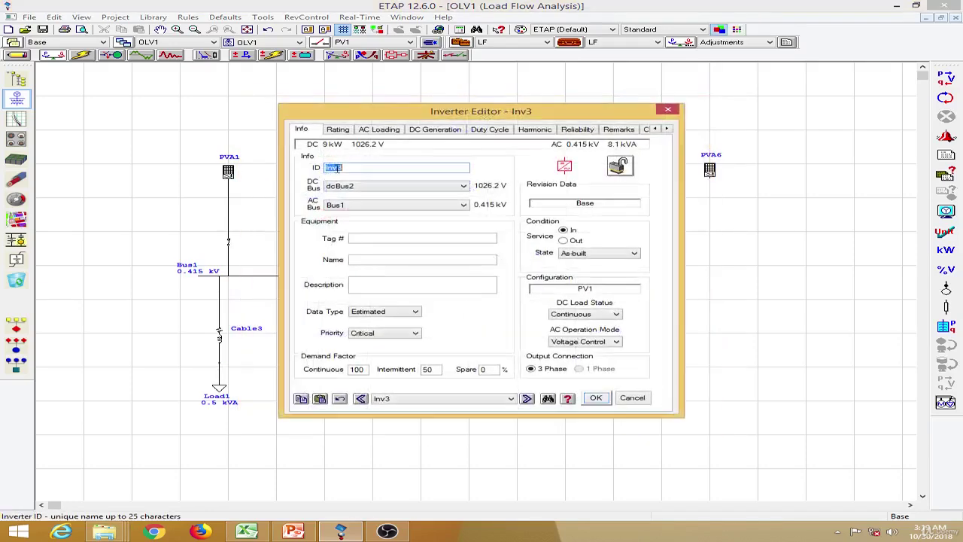
pyautogui.click(345, 130)
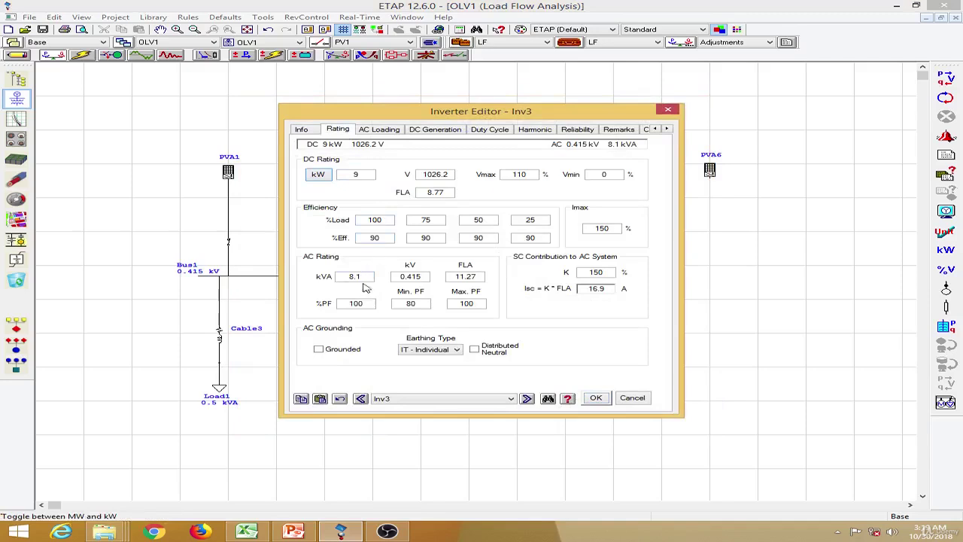
pyautogui.click(387, 130)
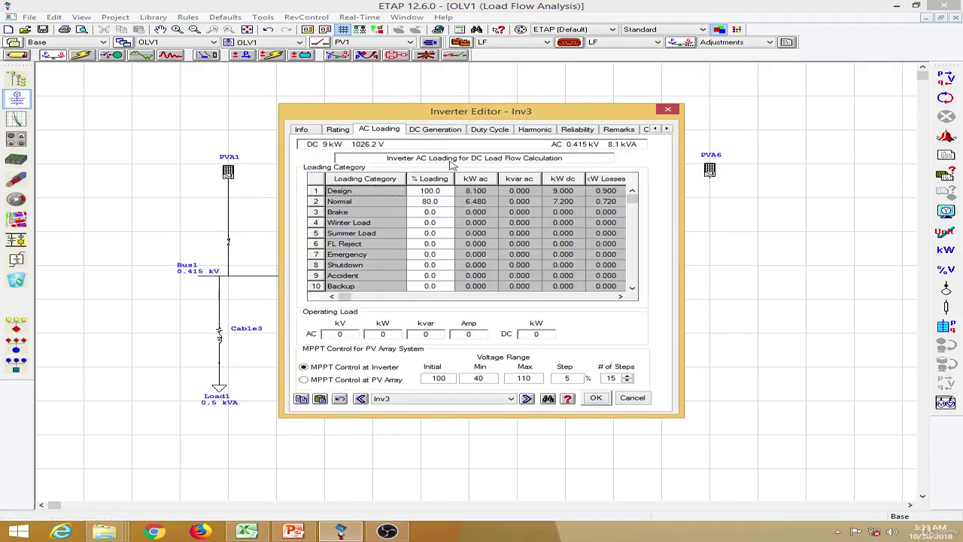
pyautogui.click(440, 134)
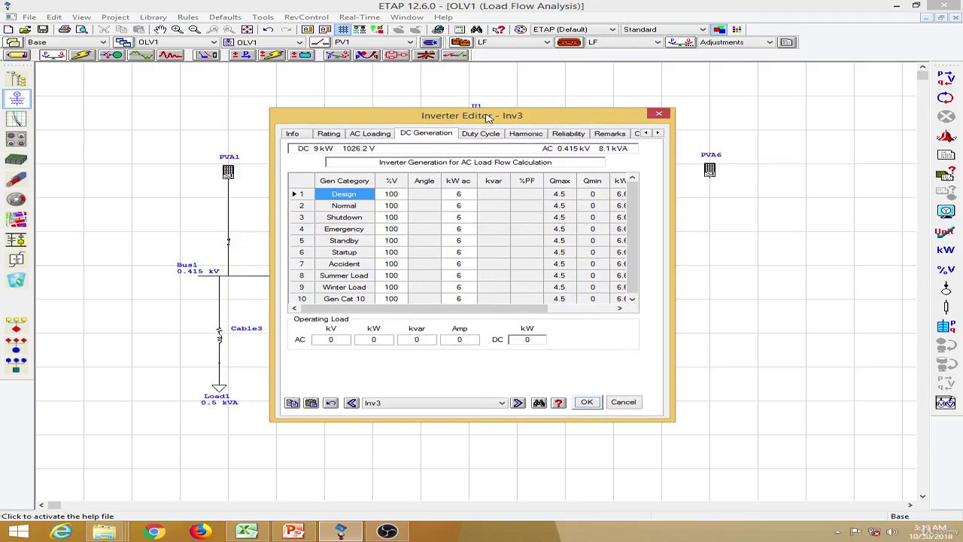
pyautogui.moveTo(486, 117); pyautogui.dragTo(714, 99)
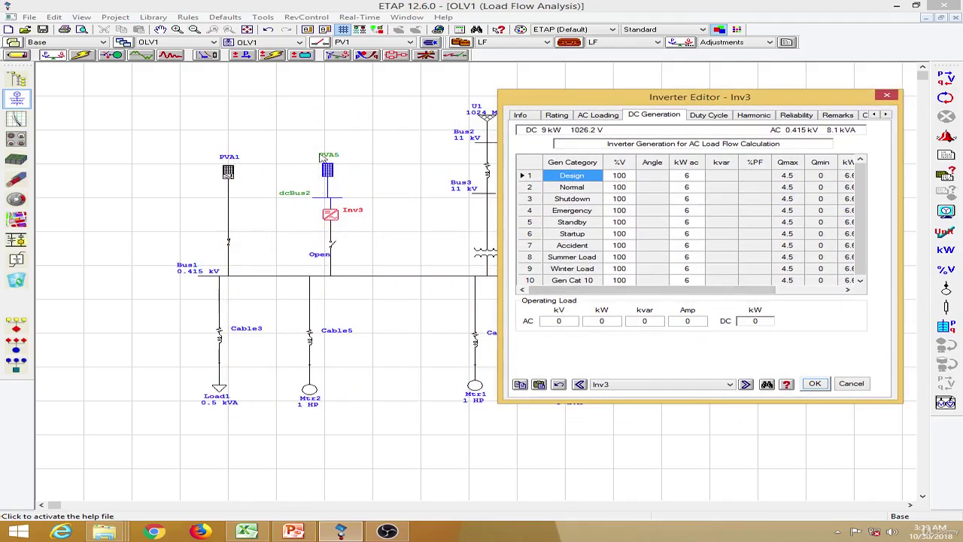
pyautogui.click(696, 176)
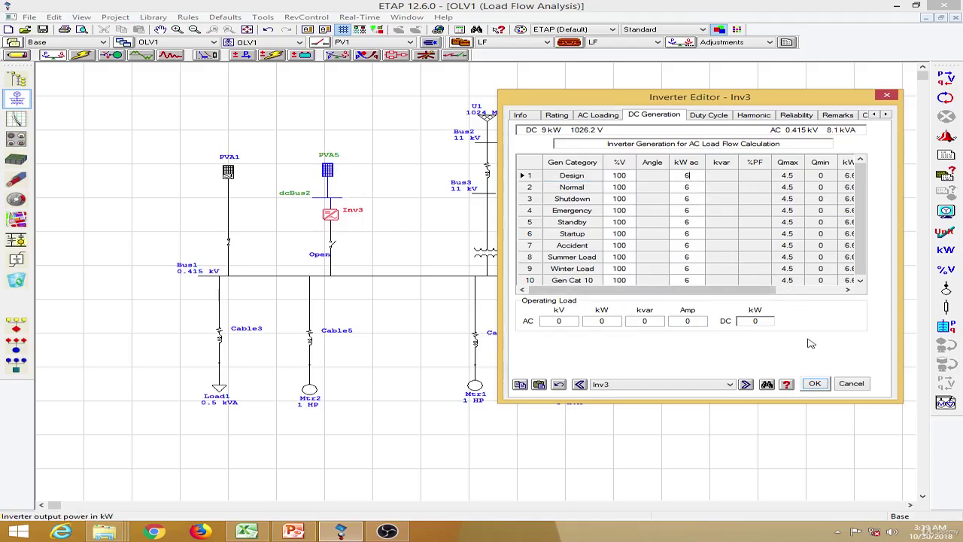
pyautogui.click(820, 385)
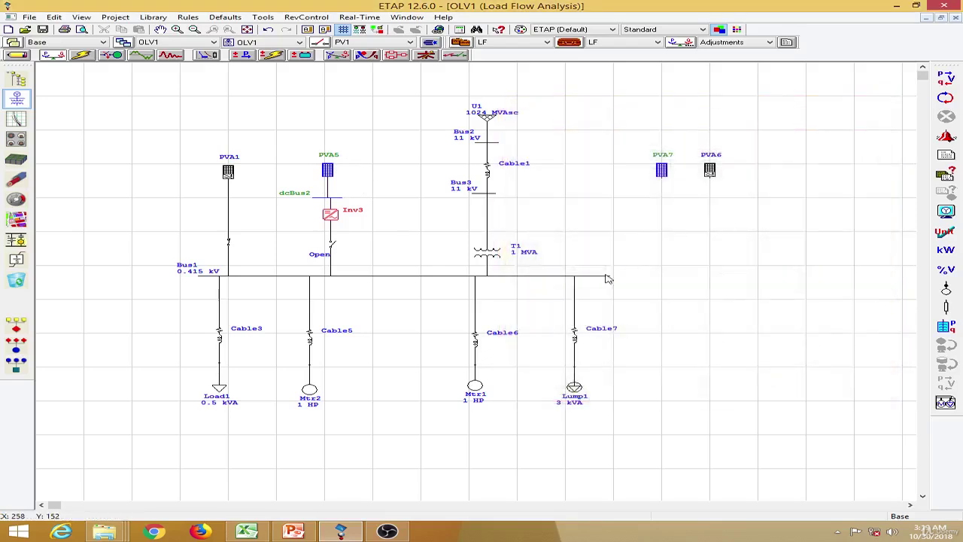
# Switch the network to the PV2 configuration and run a load flow analysis
pyautogui.click(407, 42)
pyautogui.click(355, 68)
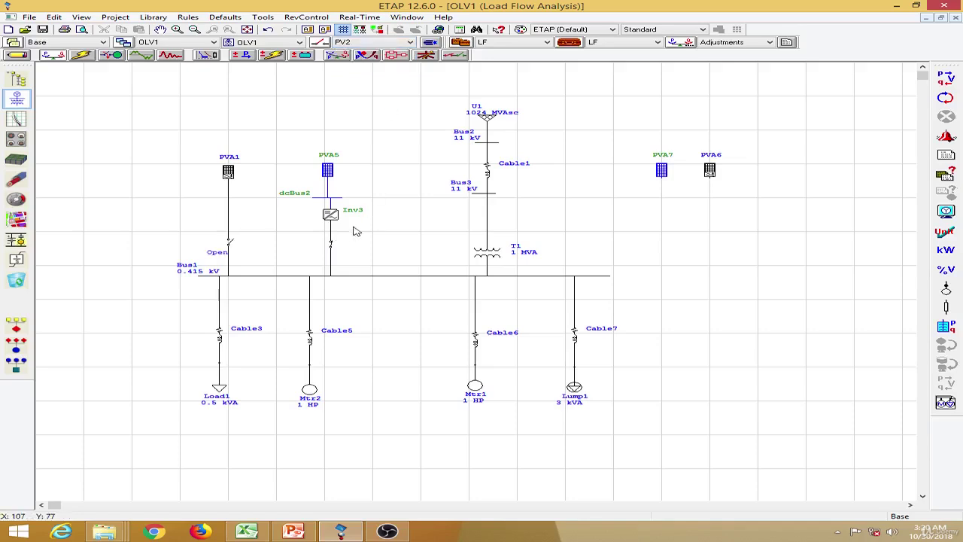
pyautogui.click(946, 77)
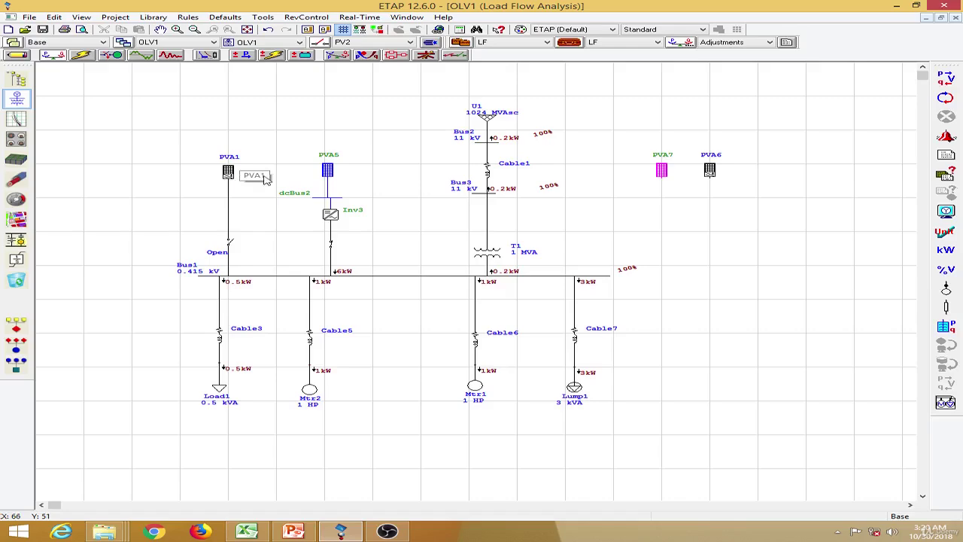
# Examine PVA1's PV panel ratings and its P-V and I-V curves, and accept the array settings
pyautogui.doubleClick(227, 171)
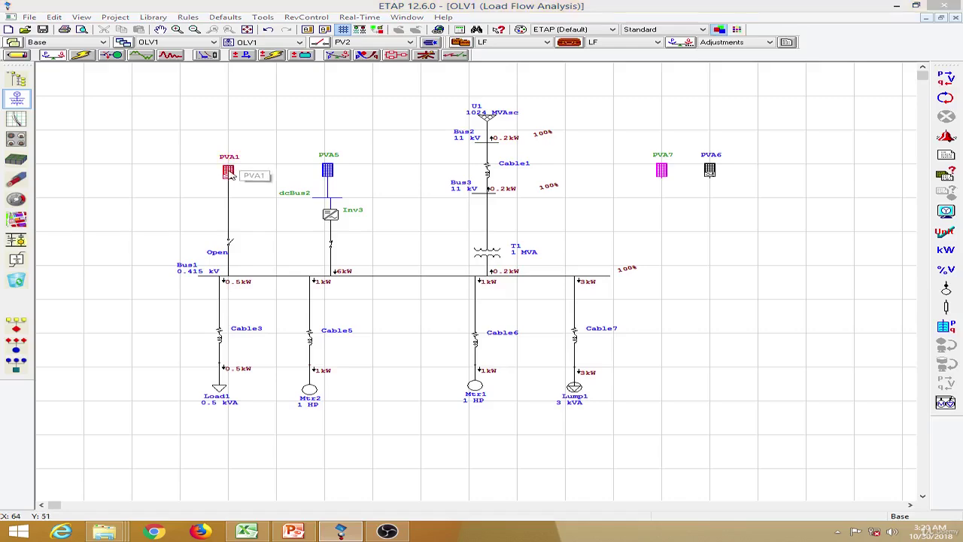
pyautogui.click(307, 110)
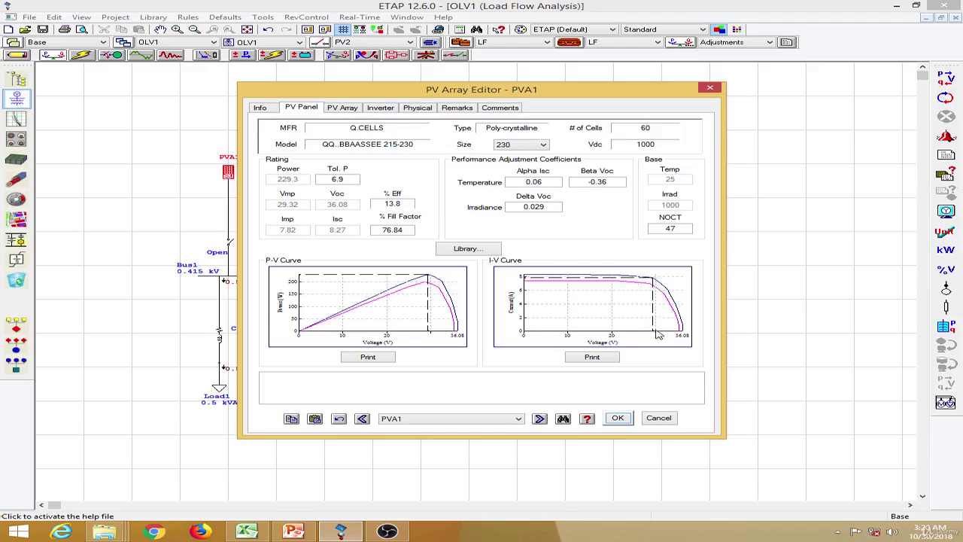
pyautogui.click(384, 230)
pyautogui.click(618, 418)
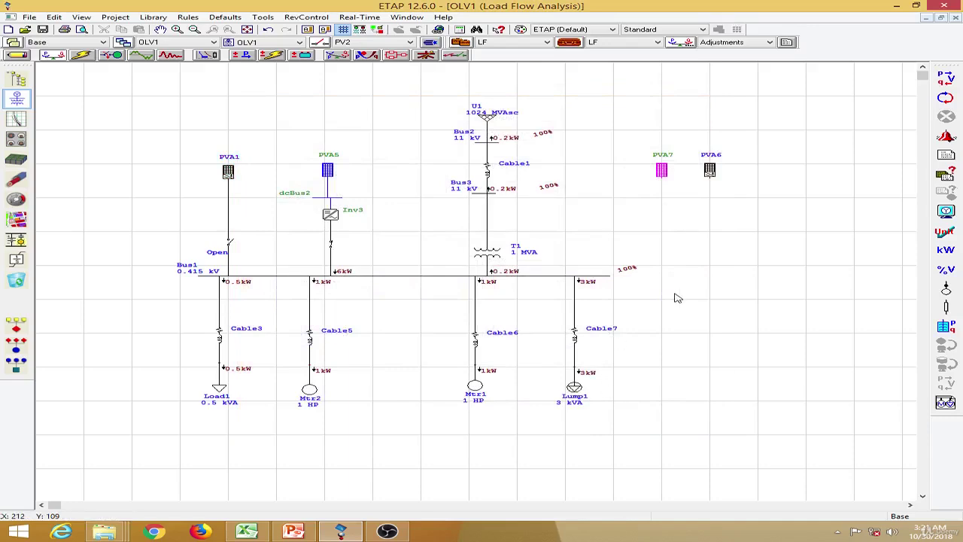